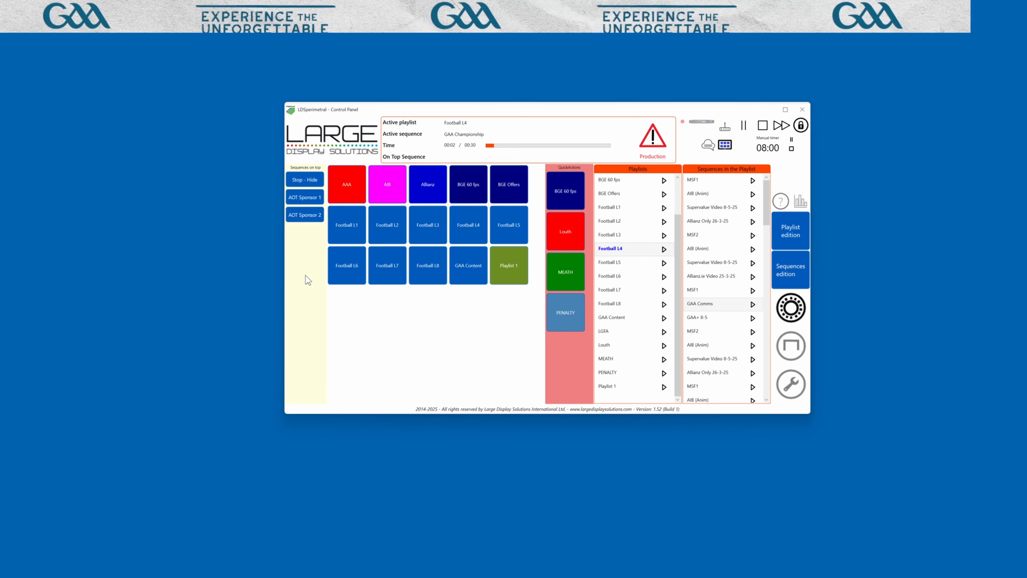
# Put the AOT Sponsor 1 sequence on top and jump playback to the AIB (Anim) sequence
pyautogui.click(305, 199)
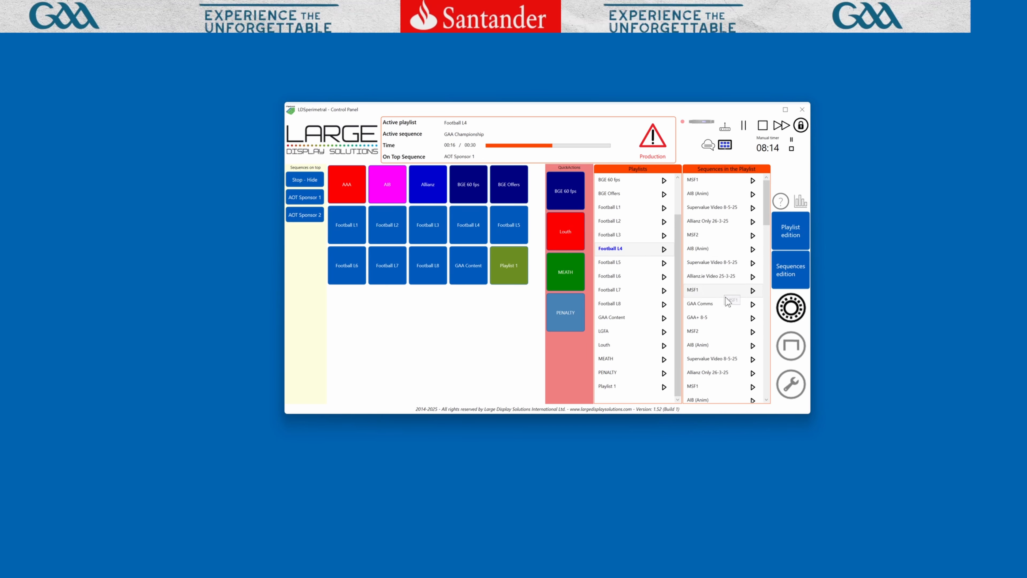
pyautogui.click(752, 194)
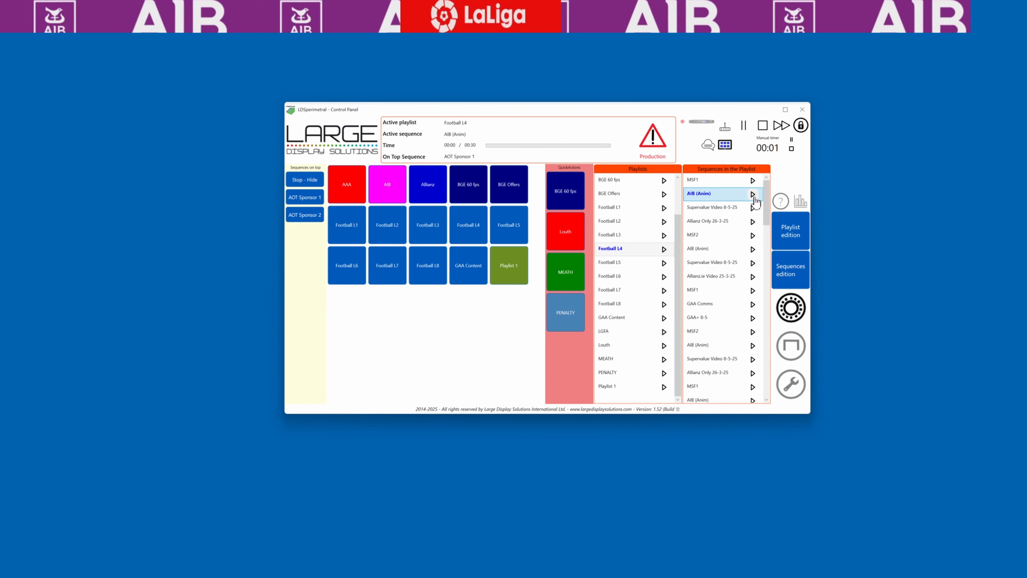
# Play the MSF2 sequence and switch the on-top sequence to AOT Sponsor 2
pyautogui.click(752, 235)
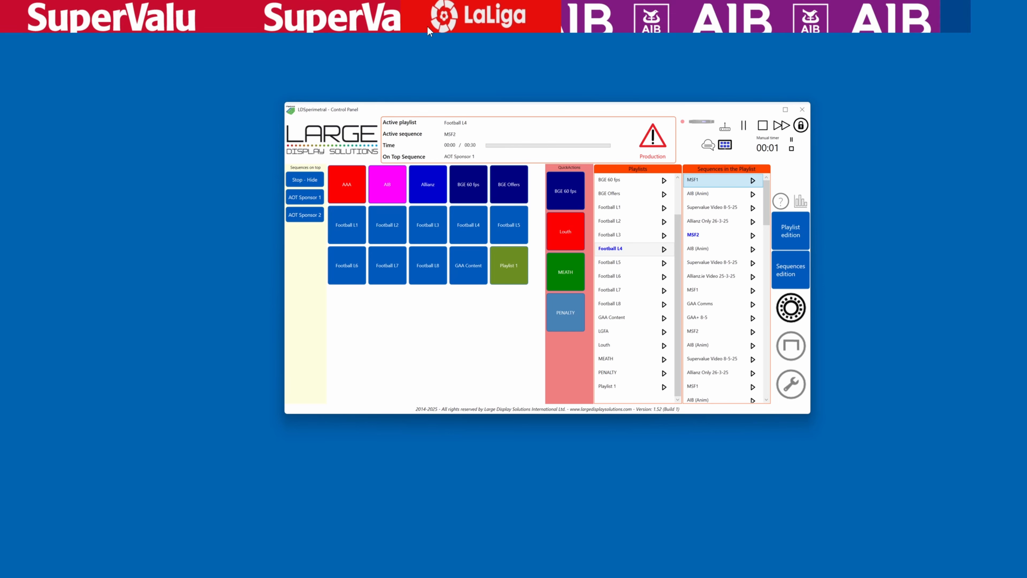
pyautogui.click(305, 215)
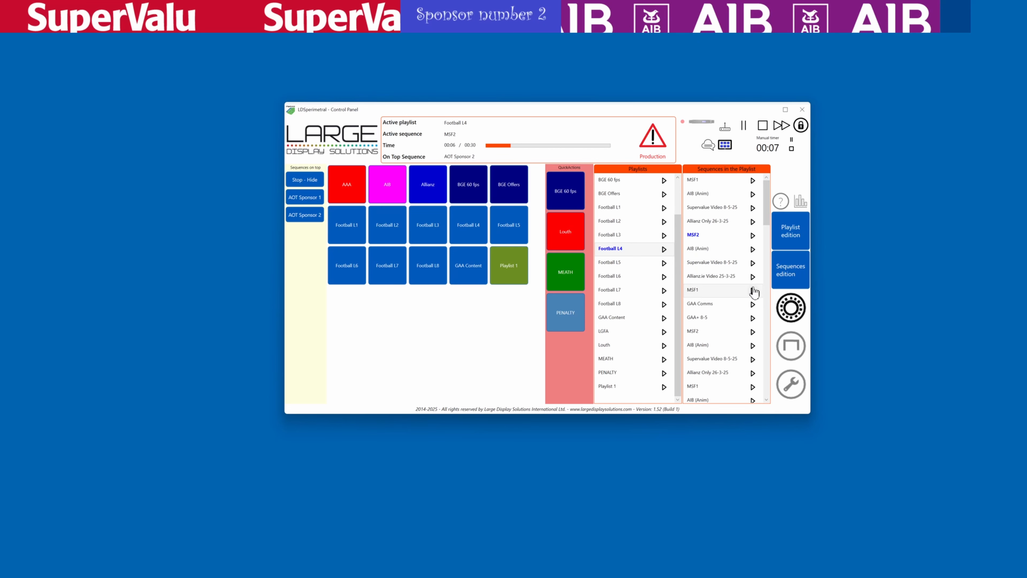
# Play the Allianz.ie Video 25-3-25 sequence and stop and hide the on-top sequence
pyautogui.click(751, 278)
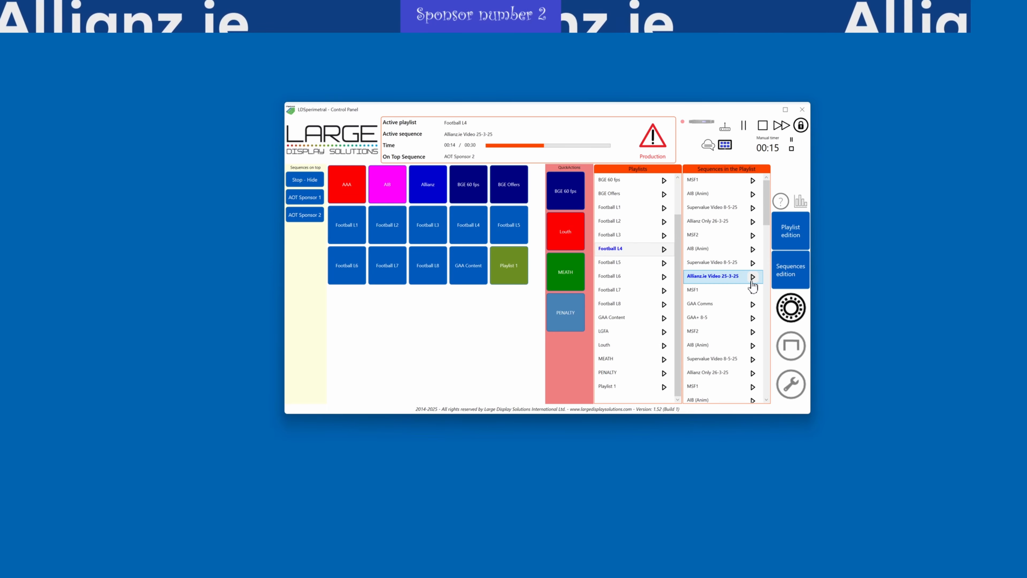
pyautogui.click(307, 181)
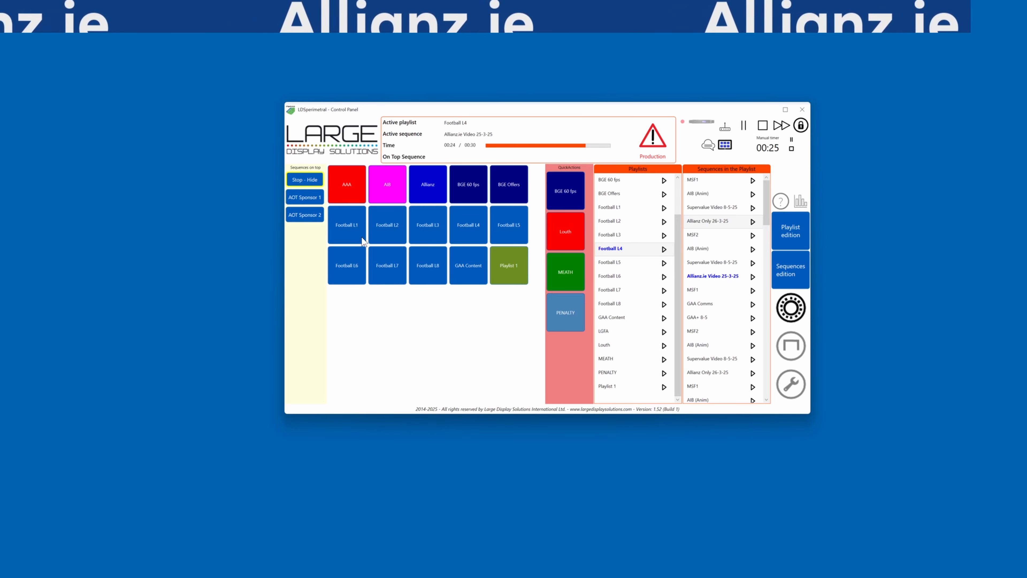
# Open the sequences editor and resize its window to fill the screen
pyautogui.click(776, 270)
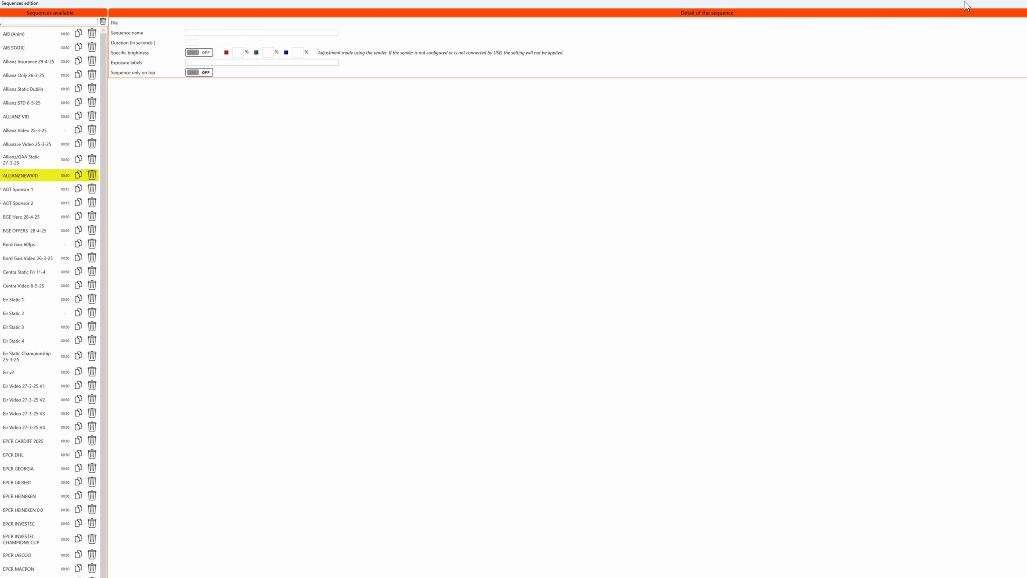
pyautogui.doubleClick(964, 2)
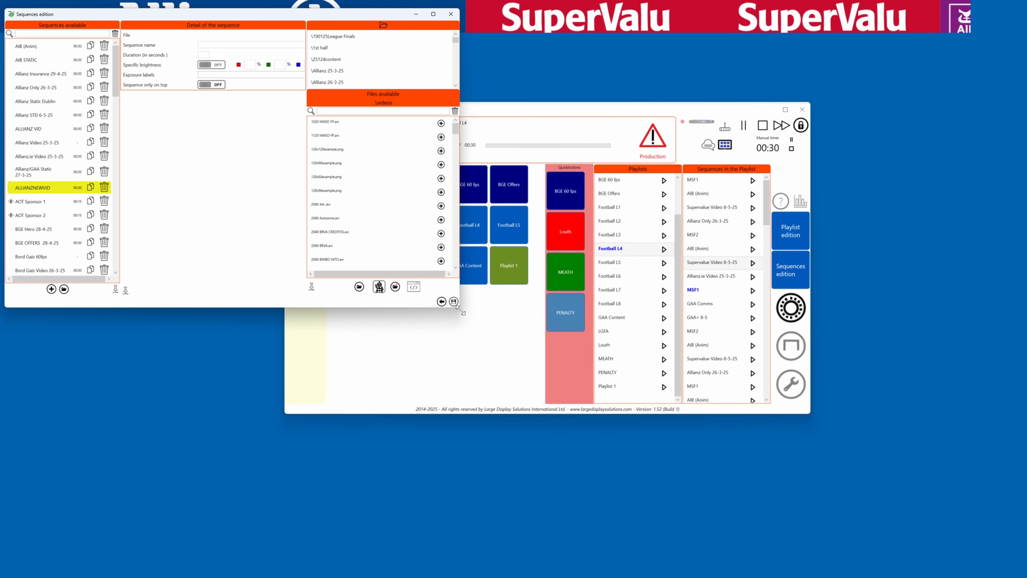
pyautogui.moveTo(459, 310); pyautogui.dragTo(962, 513)
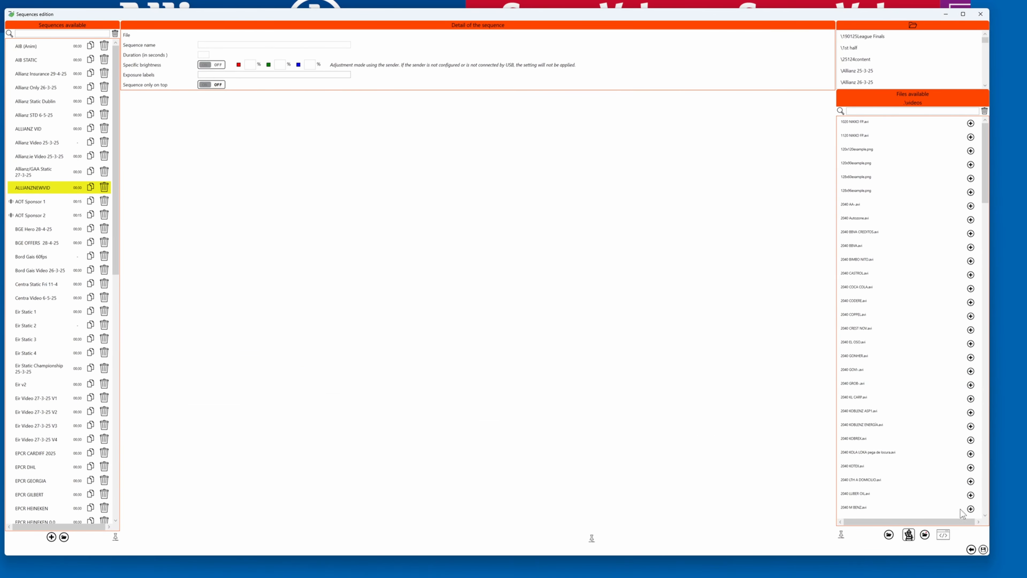
pyautogui.moveTo(344, 25); pyautogui.dragTo(329, 79)
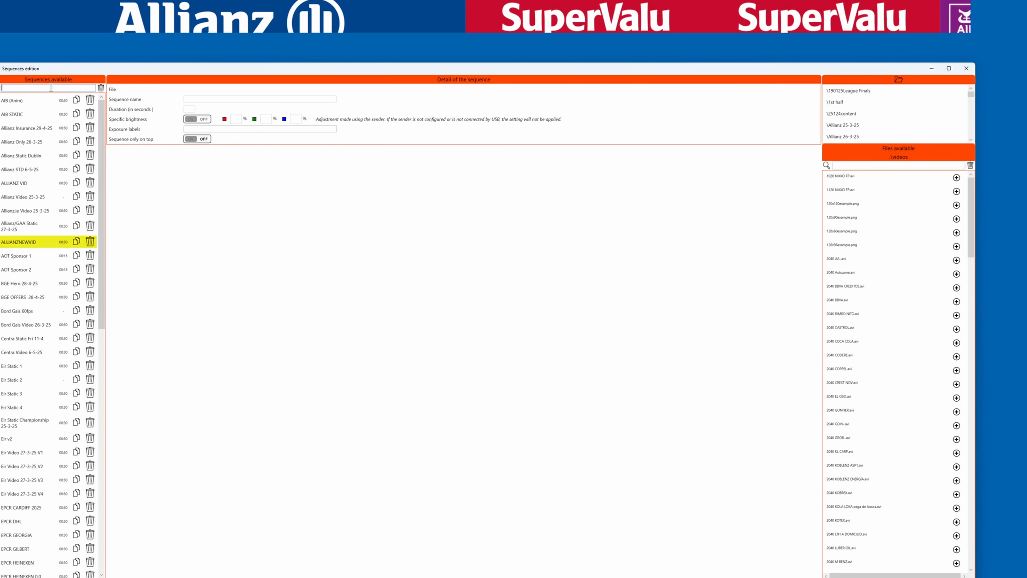
# Filter the sequence list by "spo" and inspect the AOT Sponsor 1 and AOT Sponsor 2 sequences and their components
pyautogui.write('spo')
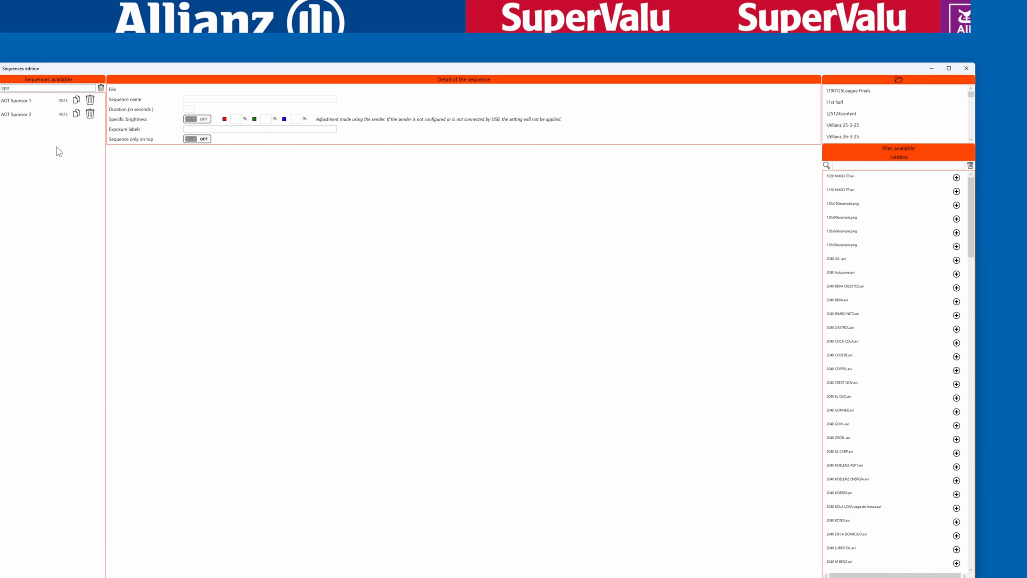
pyautogui.click(25, 104)
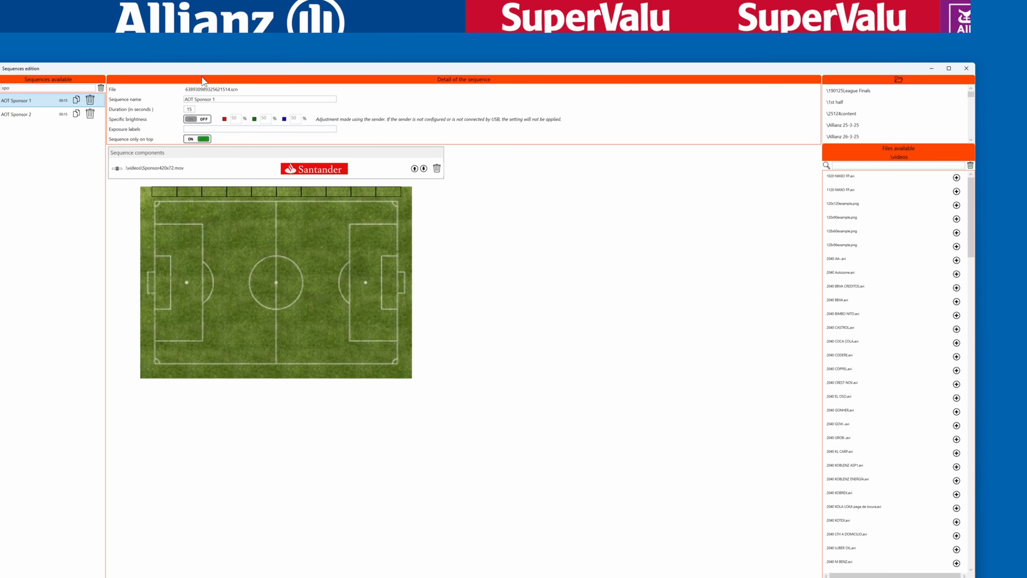
pyautogui.moveTo(203, 72); pyautogui.dragTo(574, 72)
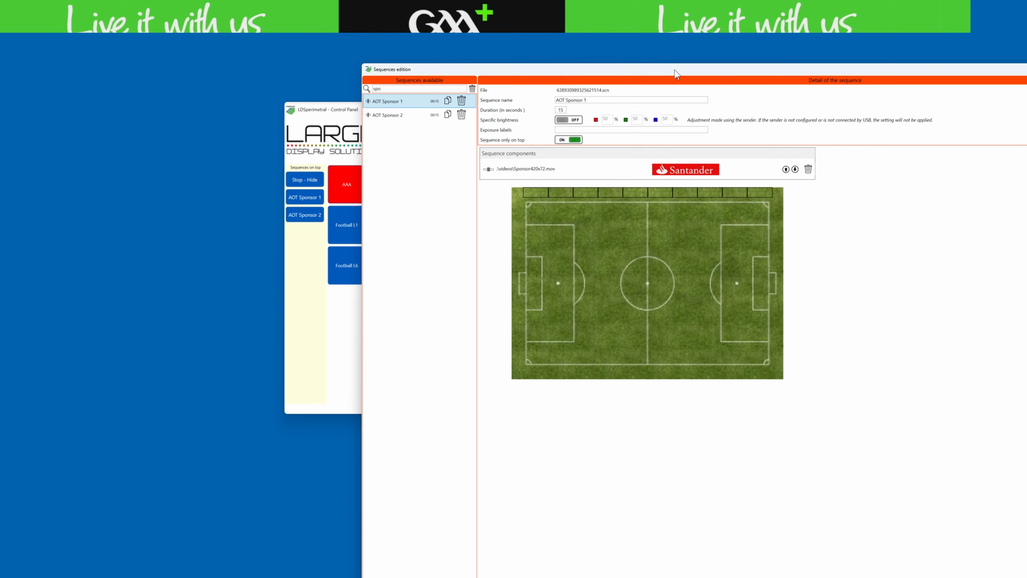
pyautogui.moveTo(618, 74); pyautogui.dragTo(253, 61)
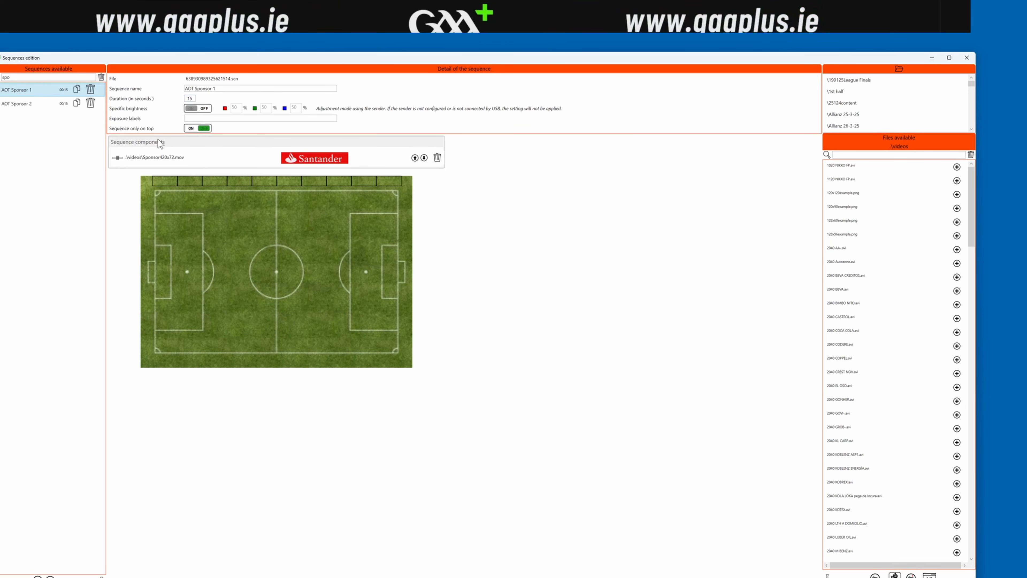
pyautogui.click(378, 162)
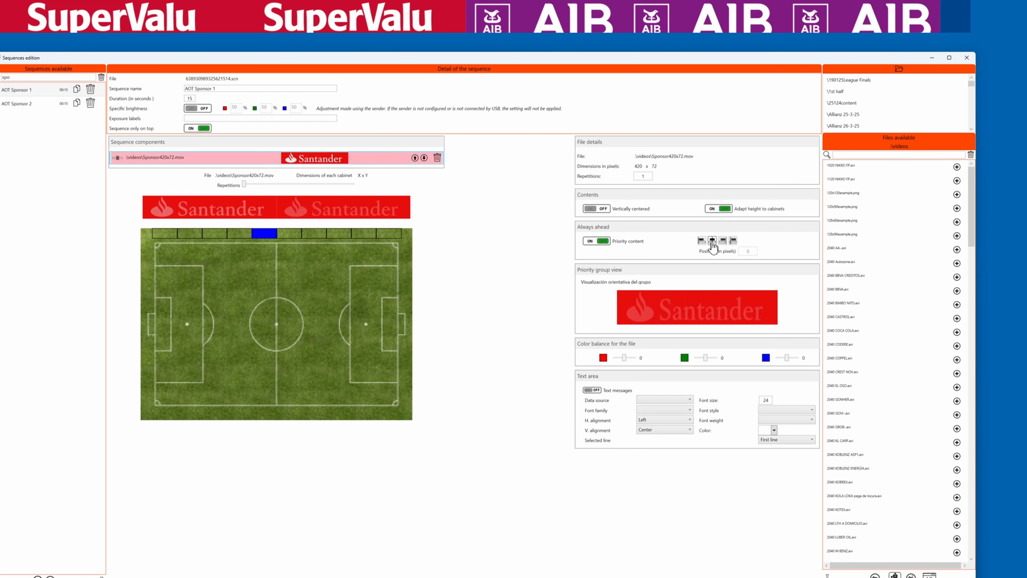
pyautogui.click(22, 107)
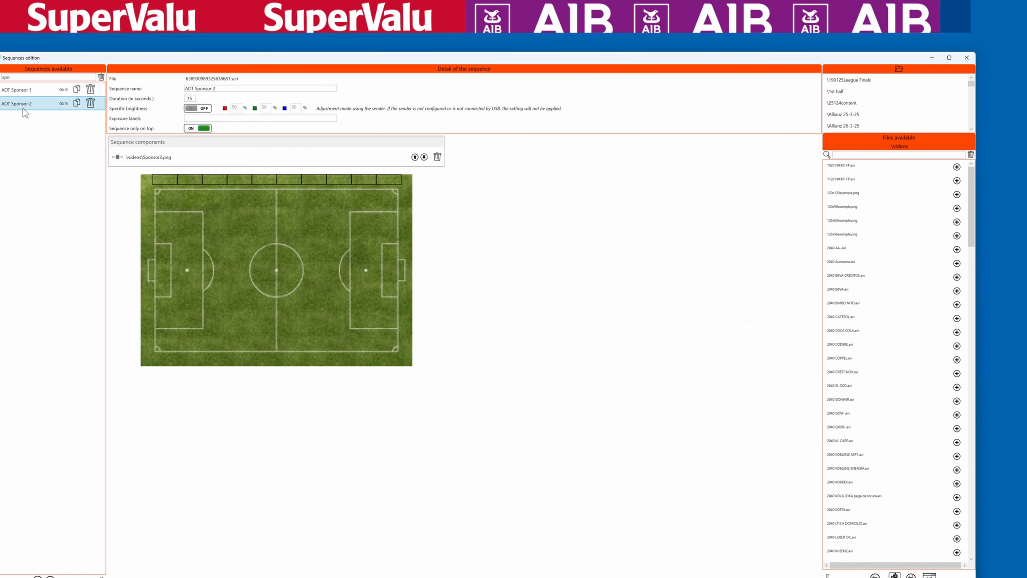
pyautogui.click(219, 157)
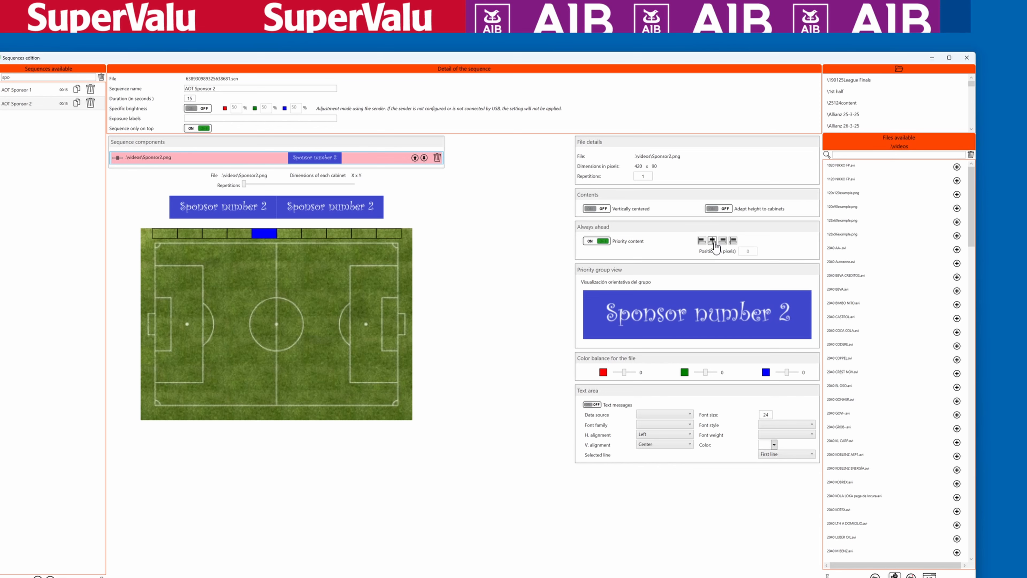
pyautogui.click(30, 92)
pyautogui.click(29, 104)
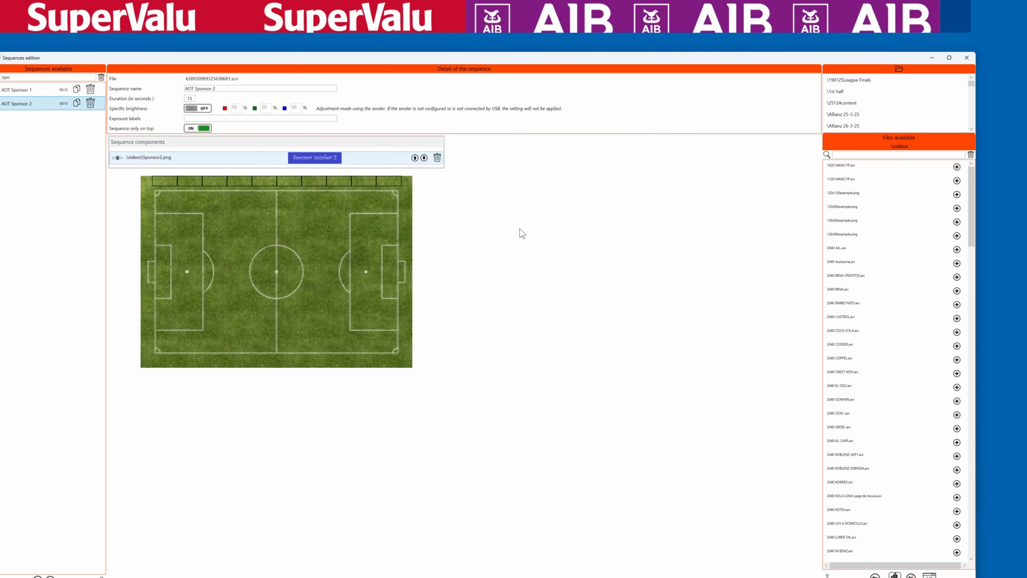
# Close the sequences editor, saving changes, and reposition the control panel
pyautogui.click(894, 576)
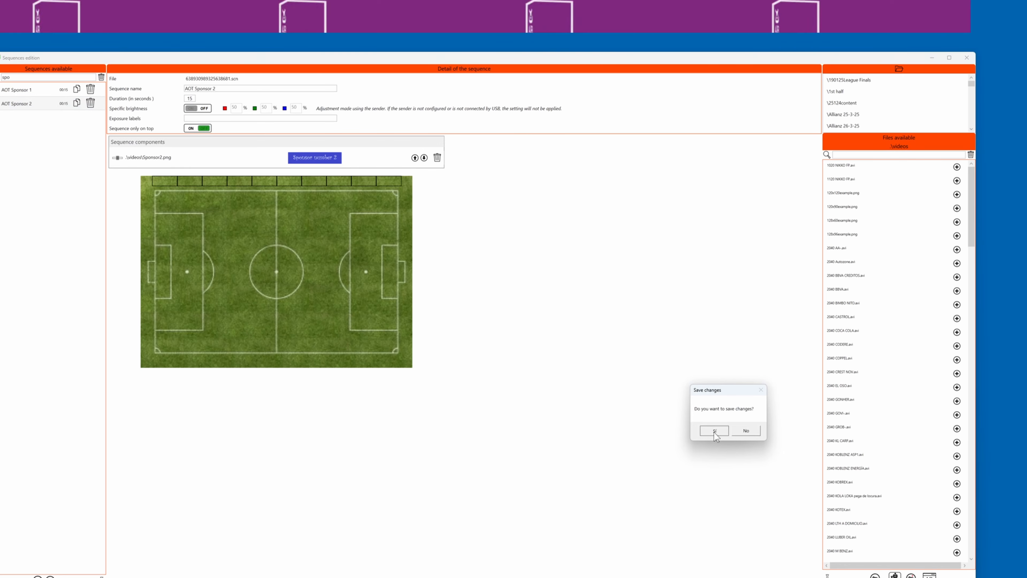
pyautogui.click(714, 431)
pyautogui.moveTo(505, 112); pyautogui.dragTo(430, 102)
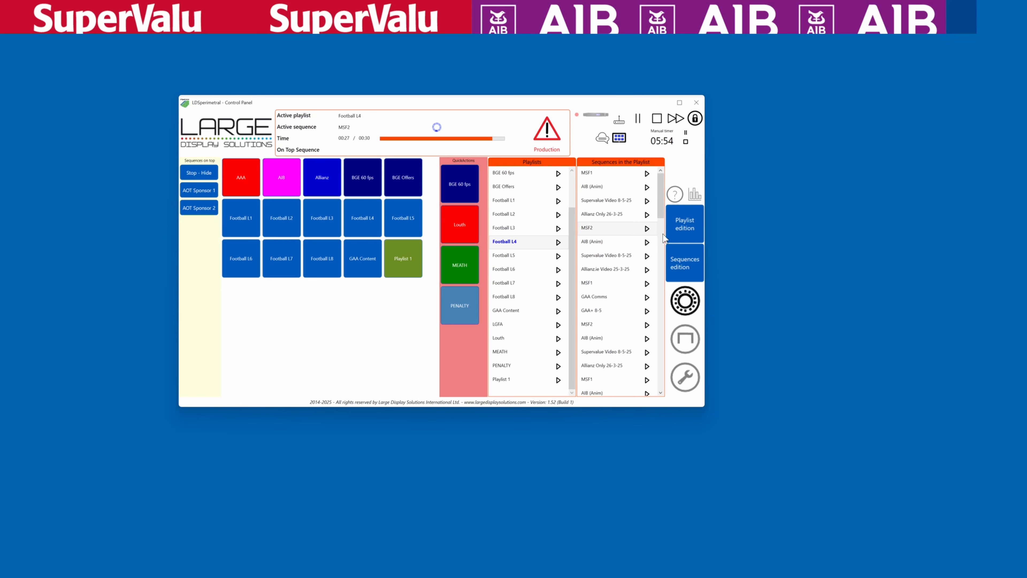
# Open the playlist editor and enlarge its window
pyautogui.click(684, 233)
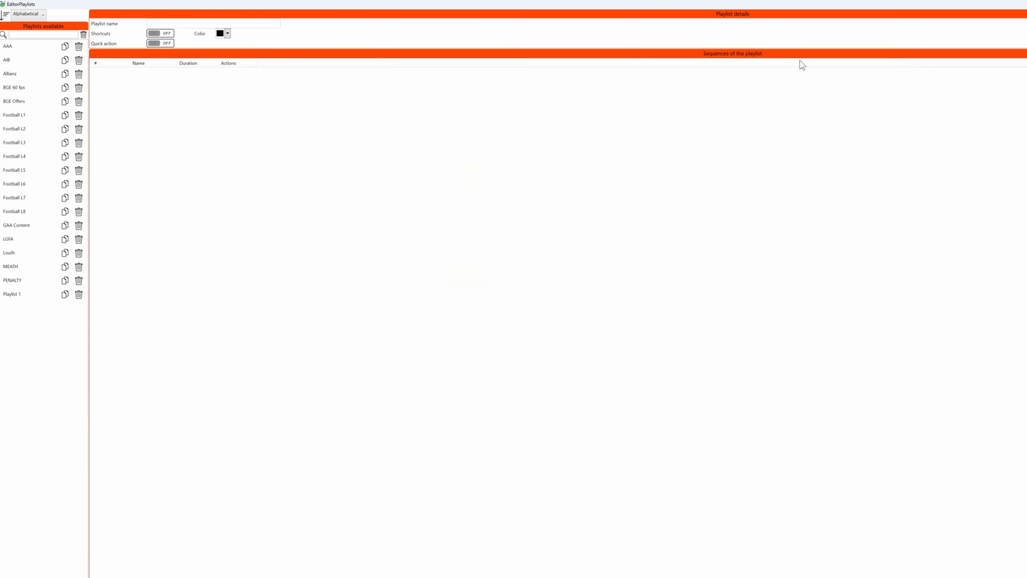
pyautogui.doubleClick(823, 4)
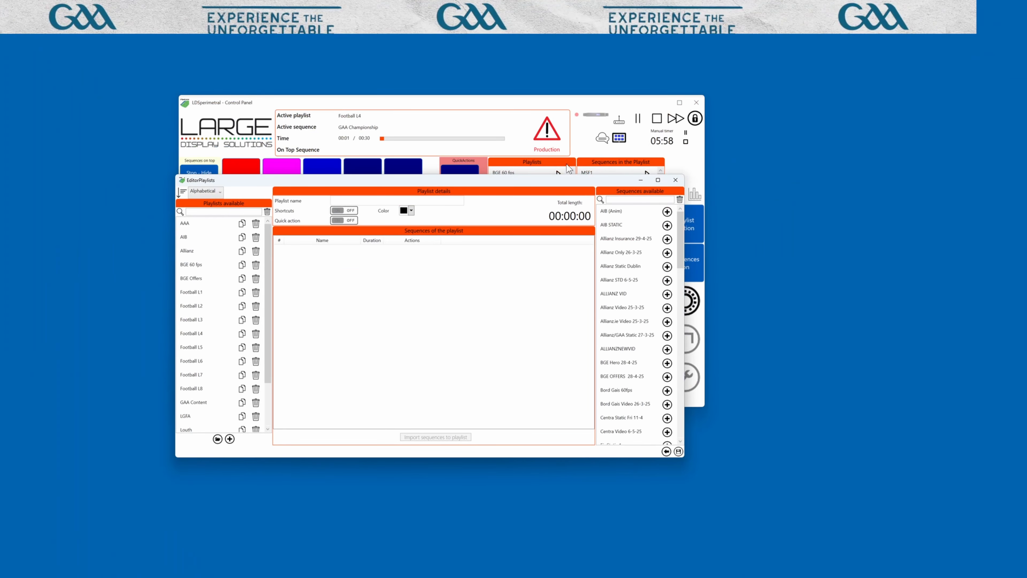
pyautogui.moveTo(534, 184); pyautogui.dragTo(366, 24)
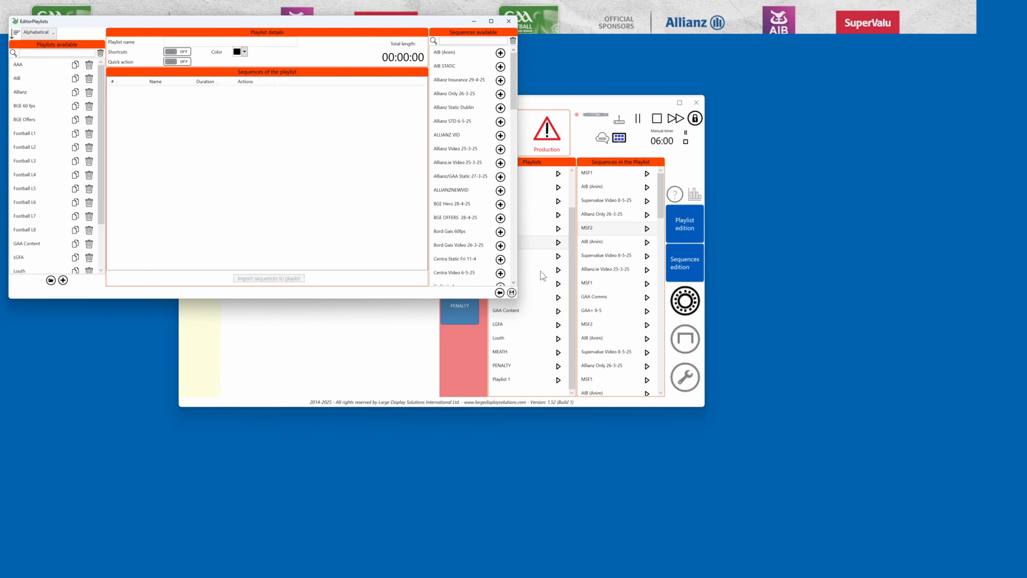
pyautogui.moveTo(517, 298); pyautogui.dragTo(890, 521)
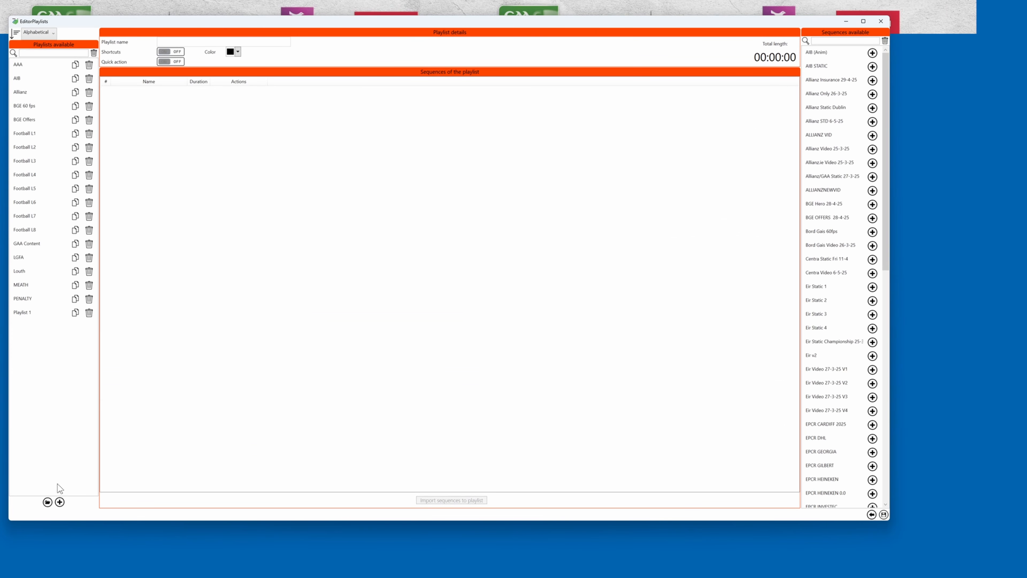
# Add a new playlist named "Imported playlist"
pyautogui.click(59, 503)
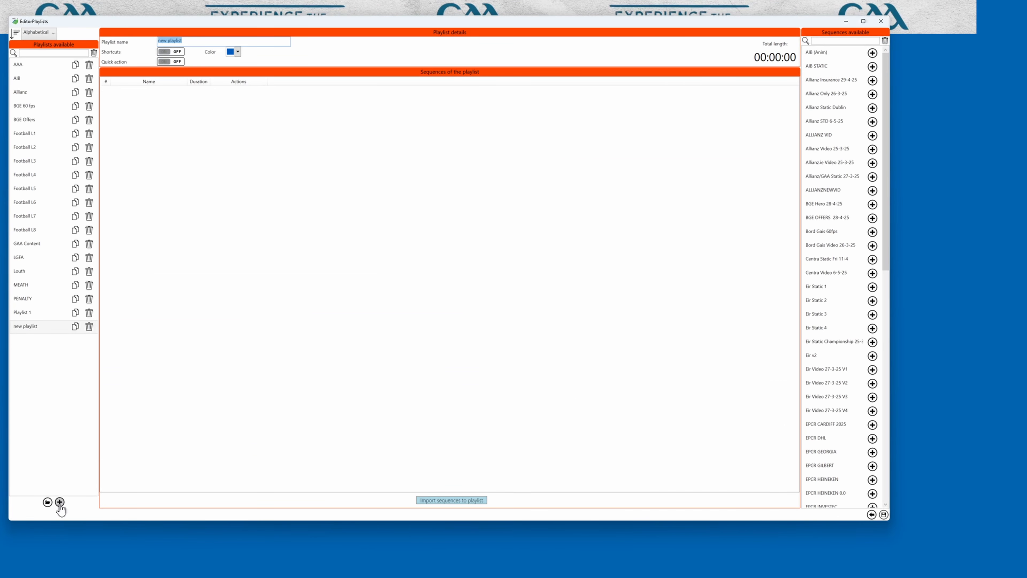
pyautogui.write('Imported')
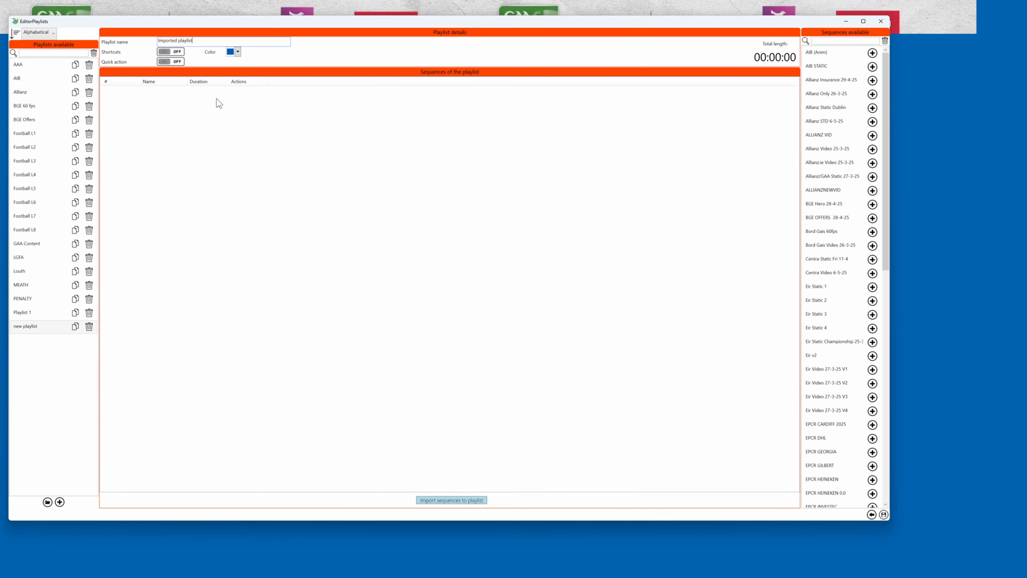
# Turn on shortcuts for the new playlist and set its colour to red
pyautogui.click(169, 56)
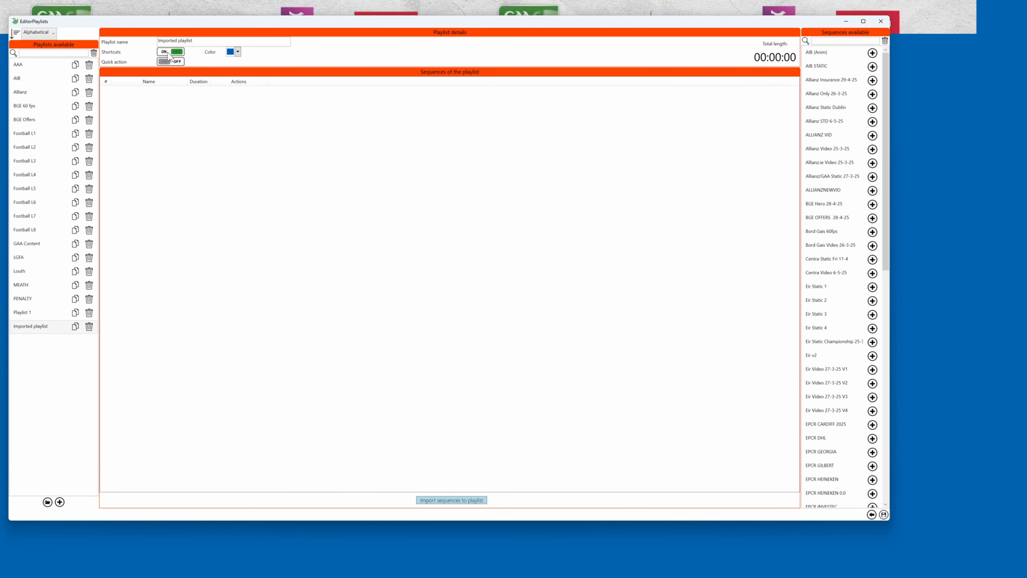
pyautogui.click(237, 52)
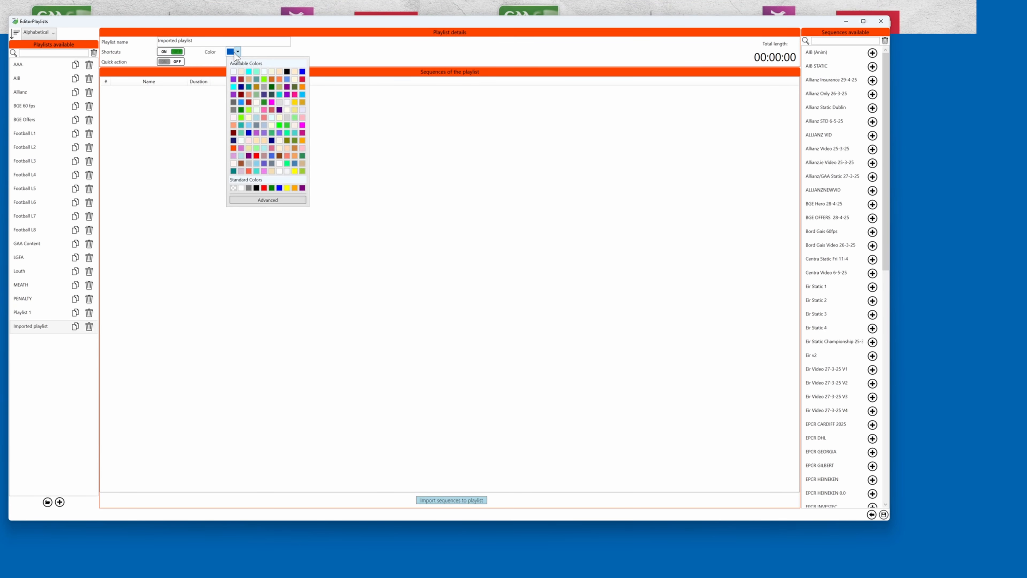
pyautogui.click(256, 155)
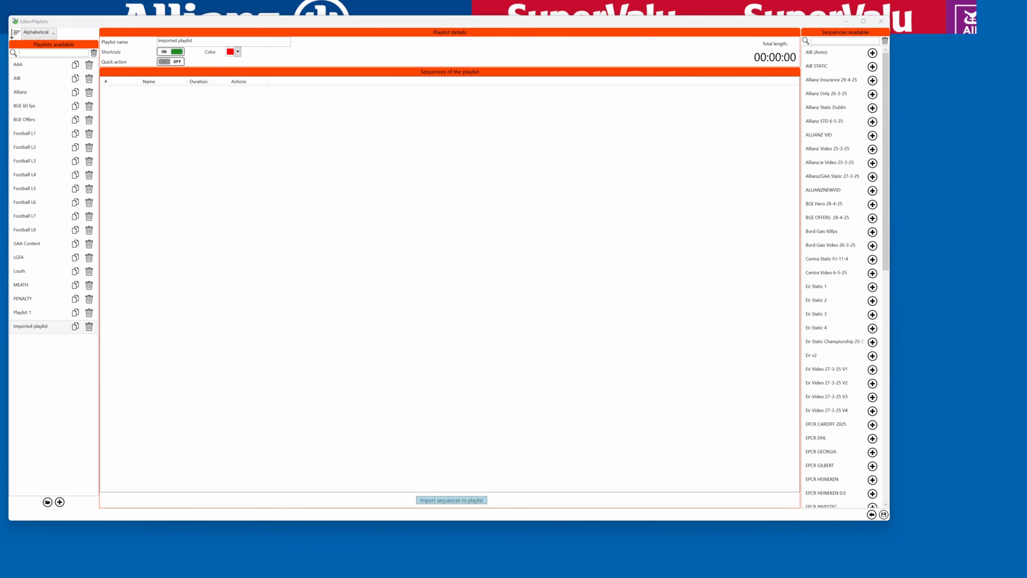
# Bring up the Excel sheet of sequence names beside the editor and select cell A3
pyautogui.moveTo(0, 202); pyautogui.dragTo(833, 119)
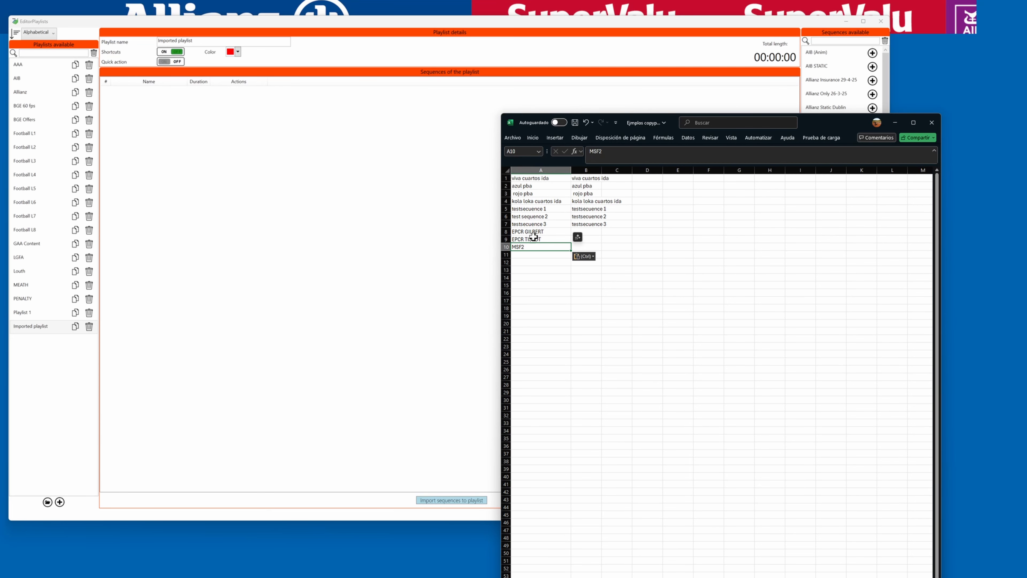
pyautogui.click(517, 193)
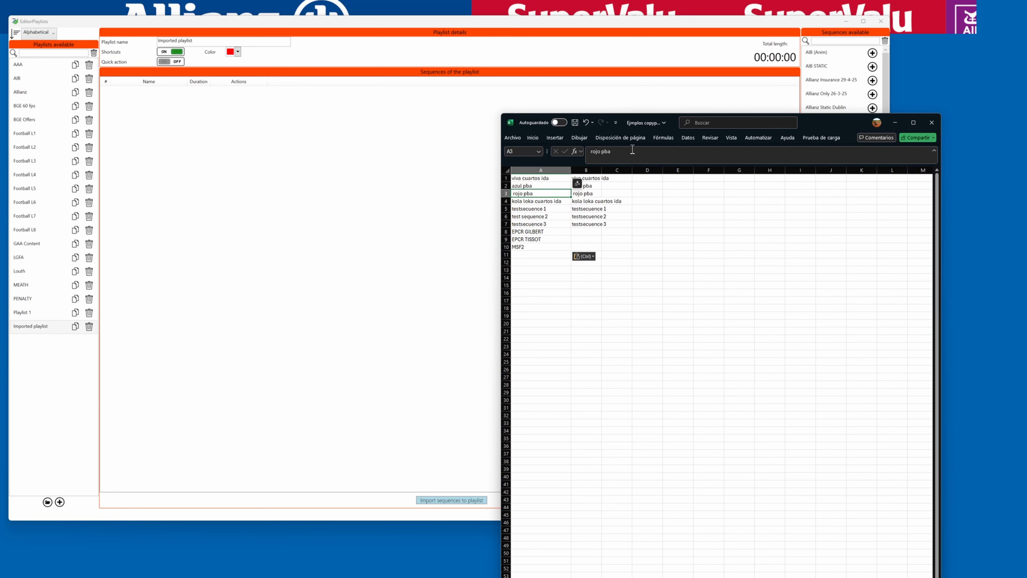
pyautogui.moveTo(805, 125); pyautogui.dragTo(867, 120)
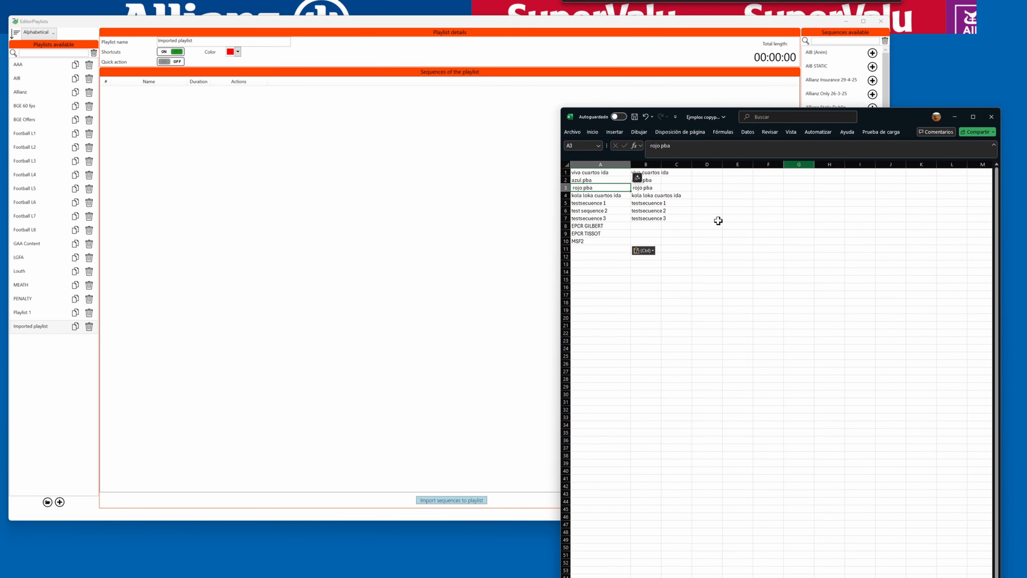
# Open the sequence importer for the playlist and place the cursor in its name list
pyautogui.click(455, 500)
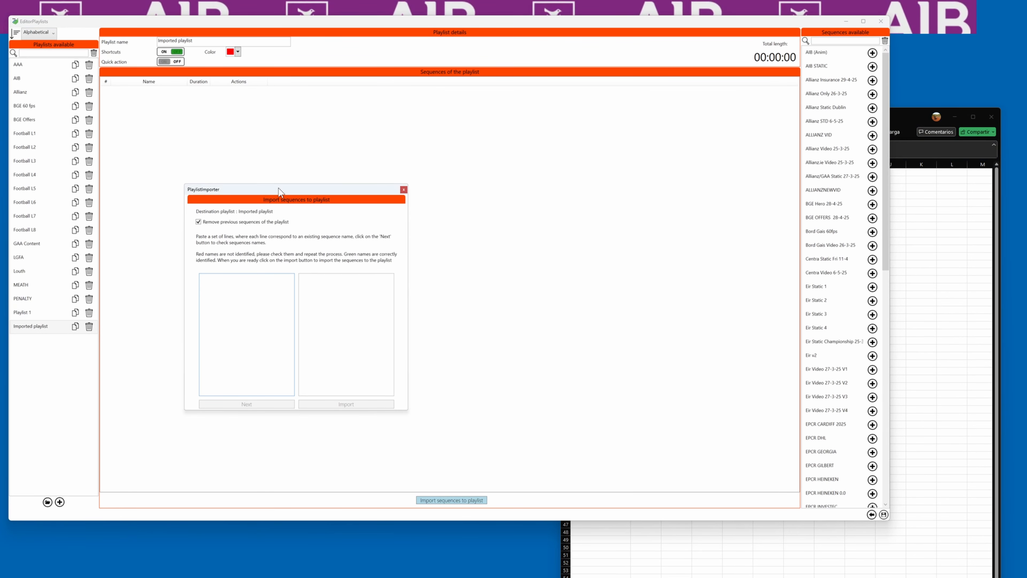
pyautogui.moveTo(278, 189); pyautogui.dragTo(279, 152)
pyautogui.click(278, 125)
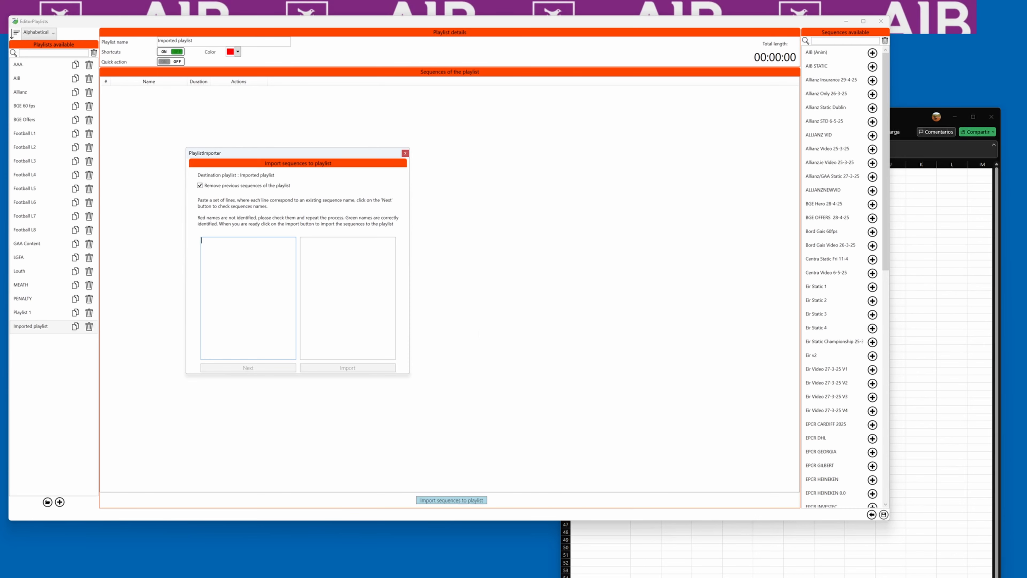
# Copy the sequence names in cells A1 to A10 of the Excel sheet and paste them into the importer
pyautogui.hotkey('alt', 'Tab')
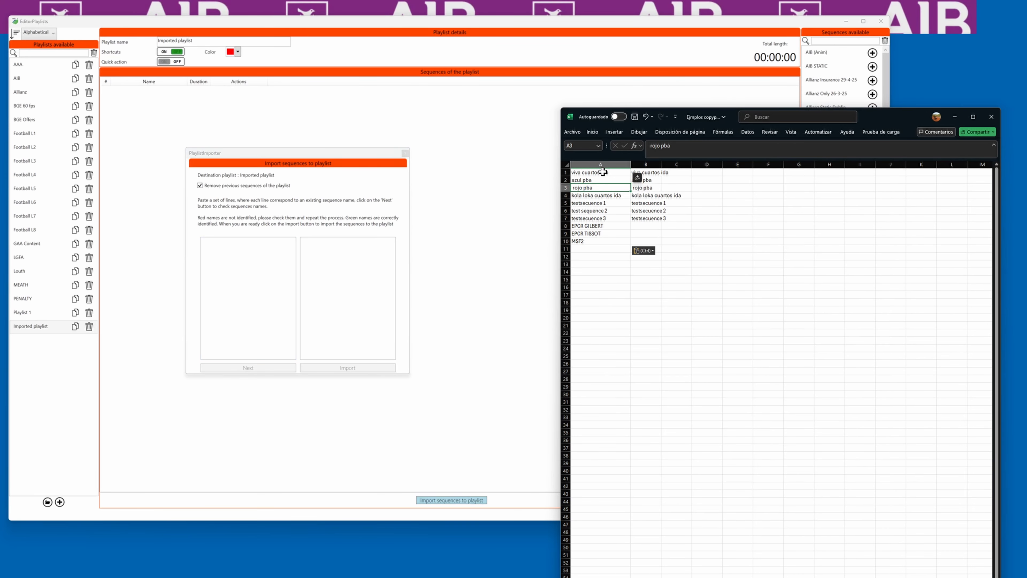
pyautogui.moveTo(601, 172); pyautogui.dragTo(601, 238)
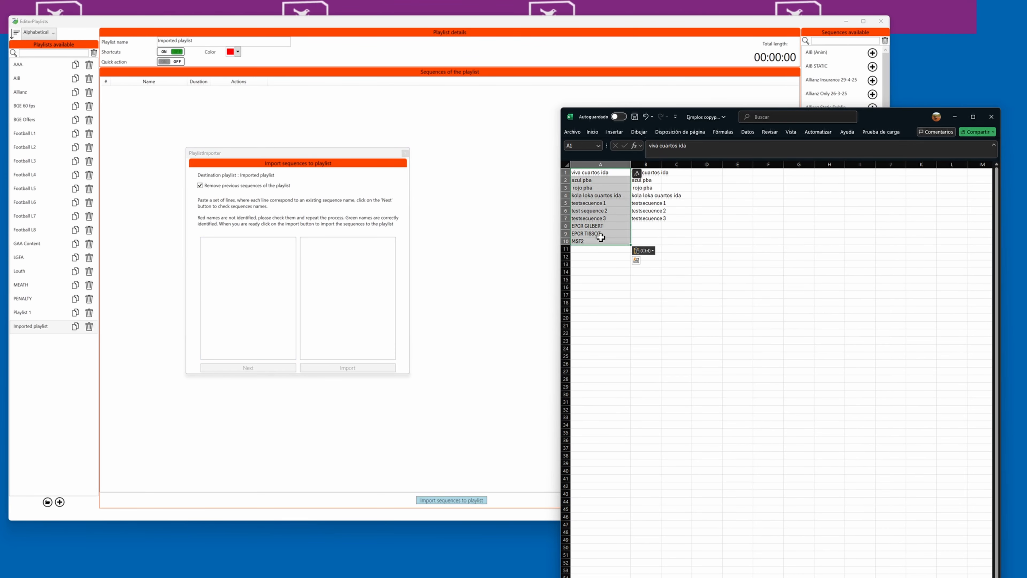
pyautogui.hotkey('ctrl', 'c')
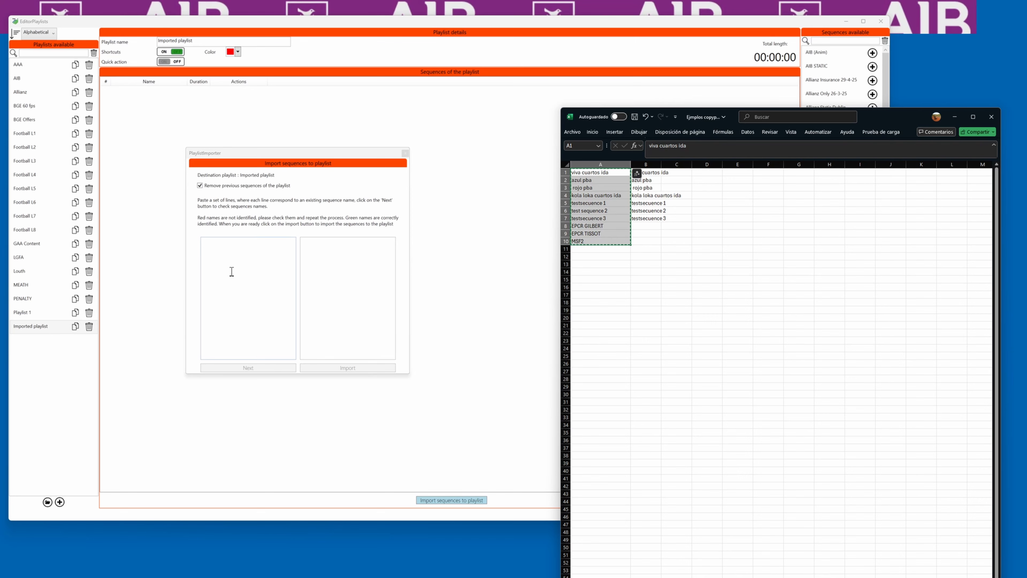
pyautogui.click(219, 273)
pyautogui.hotkey('ctrl', 'v')
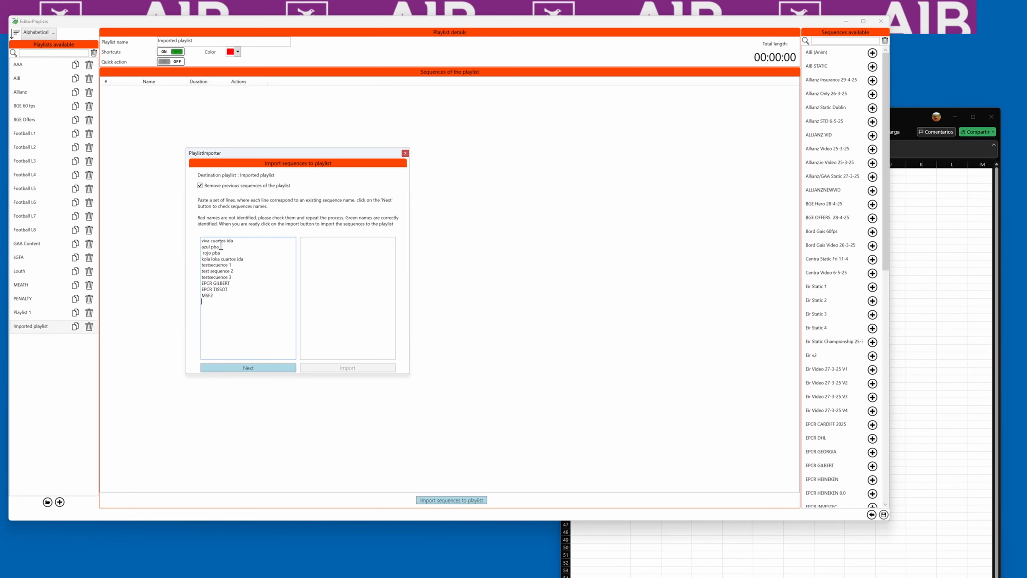
# Check the pasted names, then delete the unidentified "test sequence 2" line and the four unidentified lines at the top
pyautogui.click(254, 369)
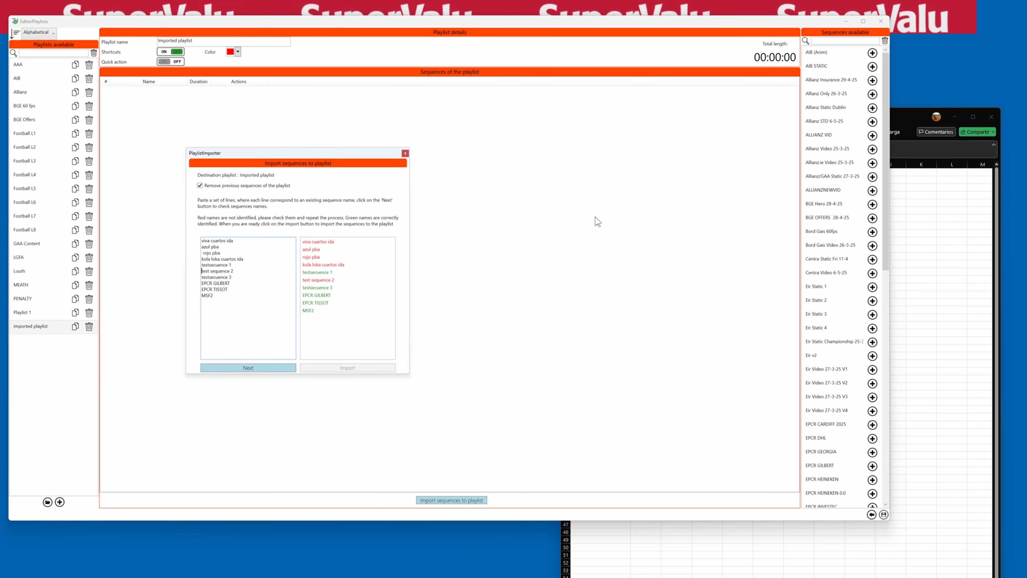
pyautogui.hotkey('shift', 'Down')
pyautogui.press('Delete')
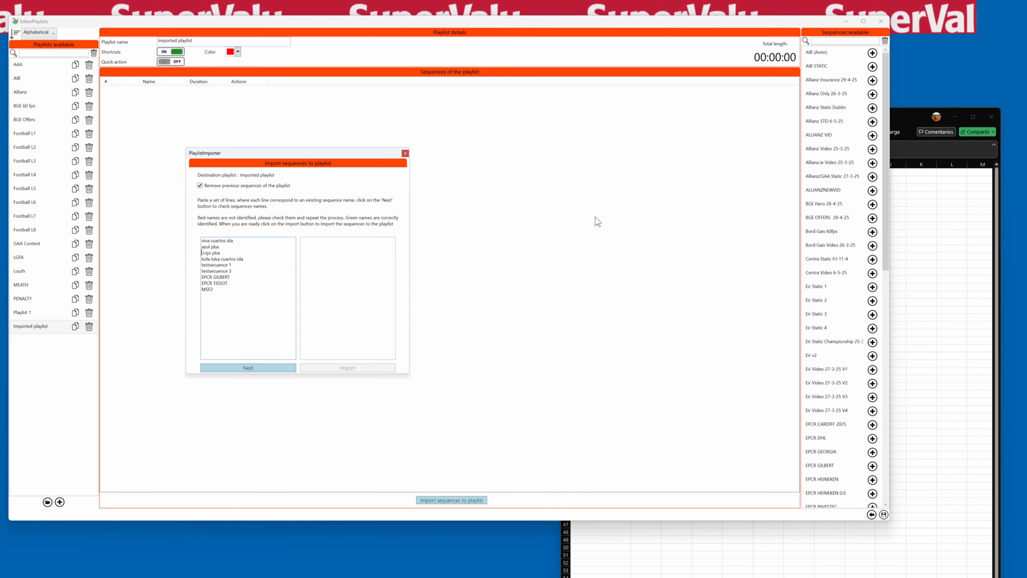
pyautogui.hotkey('shift', 'Down')
pyautogui.hotkey('shift', 'Down')
pyautogui.hotkey('shift', 'Down')
pyautogui.hotkey('shift', 'Down')
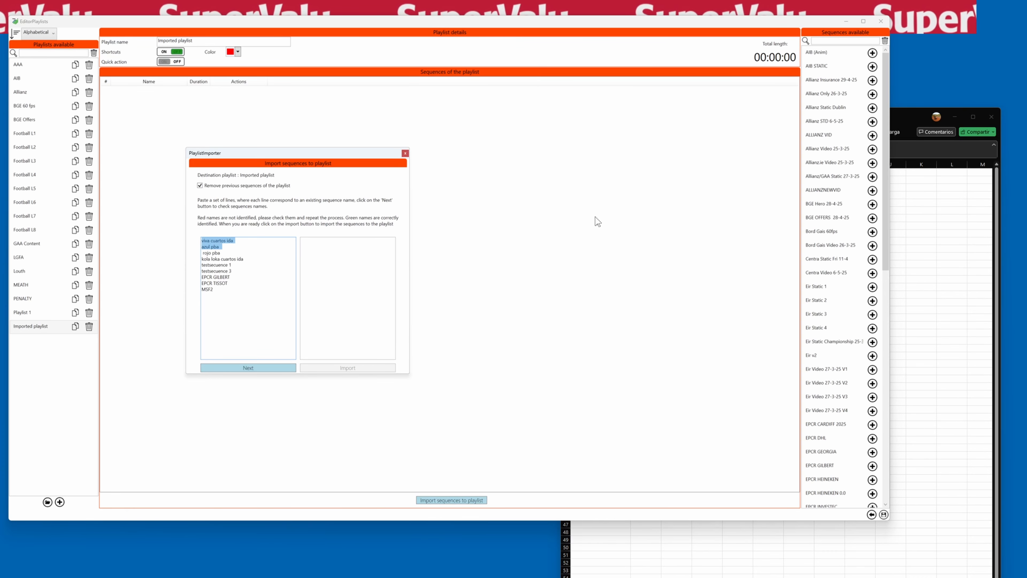
pyautogui.press('Delete')
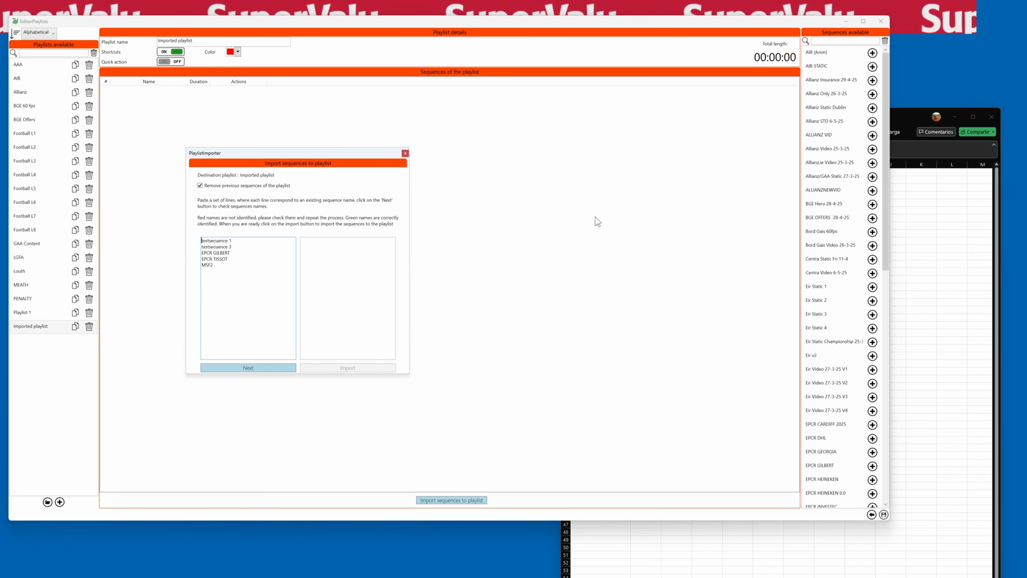
# Recheck the remaining names and import them into the playlist
pyautogui.click(252, 366)
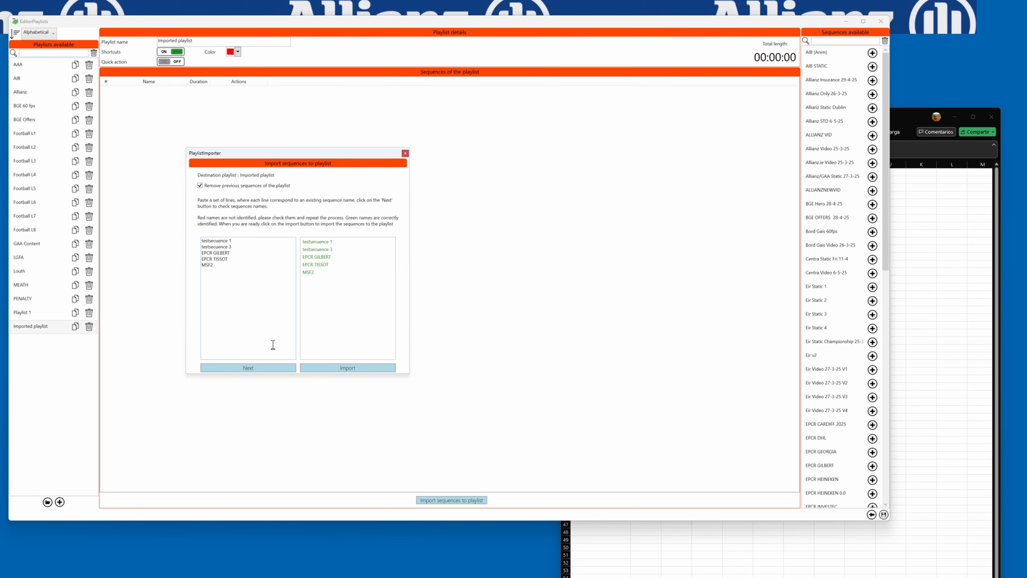
pyautogui.click(348, 368)
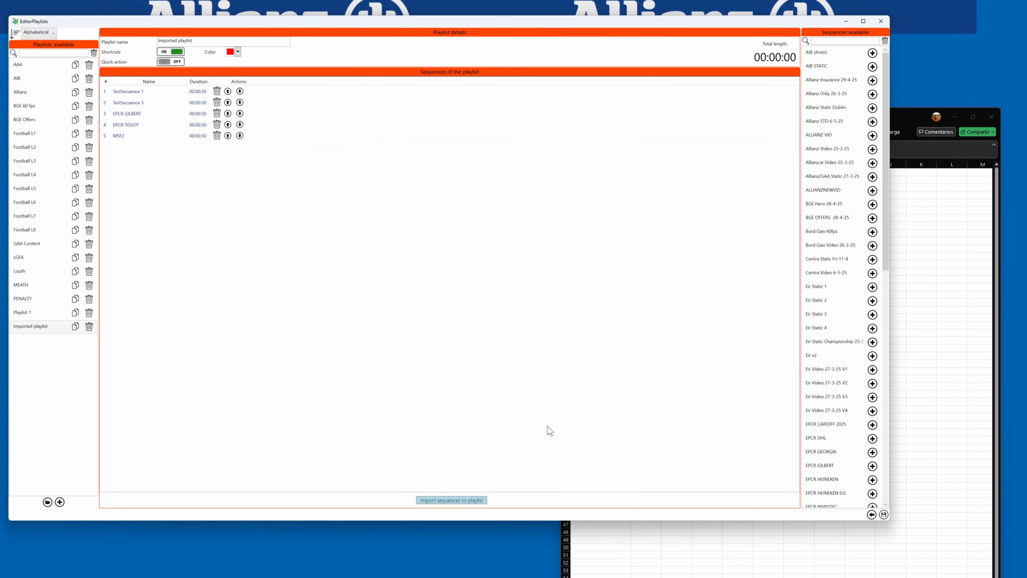
# In the Excel sheet, copy EPCR GILBERT and EPCR TISSOT into cells A11 and A12
pyautogui.click(639, 559)
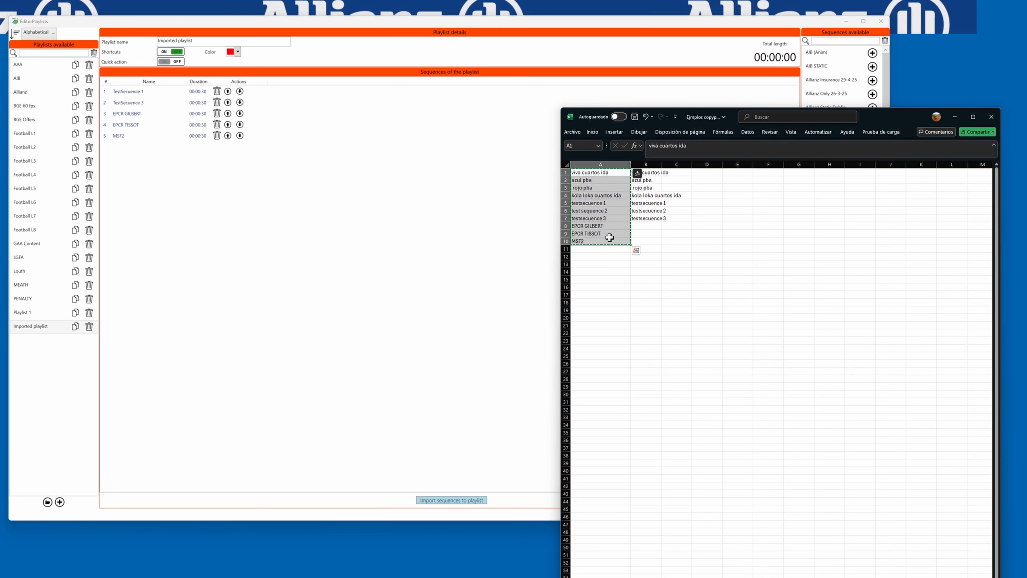
pyautogui.click(605, 250)
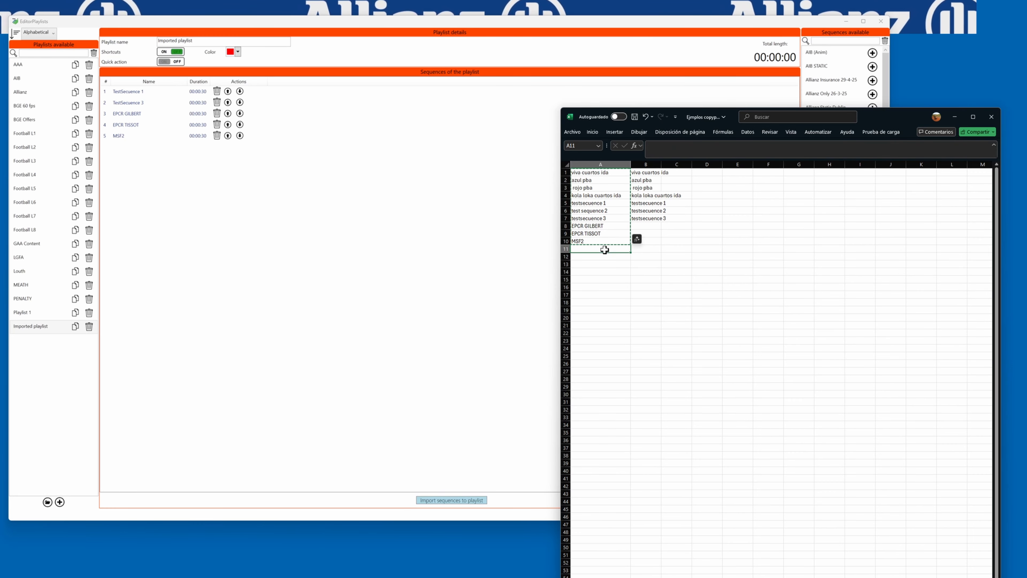
pyautogui.click(604, 225)
pyautogui.hotkey('shift', 'Down')
pyautogui.hotkey('ctrl', 'c')
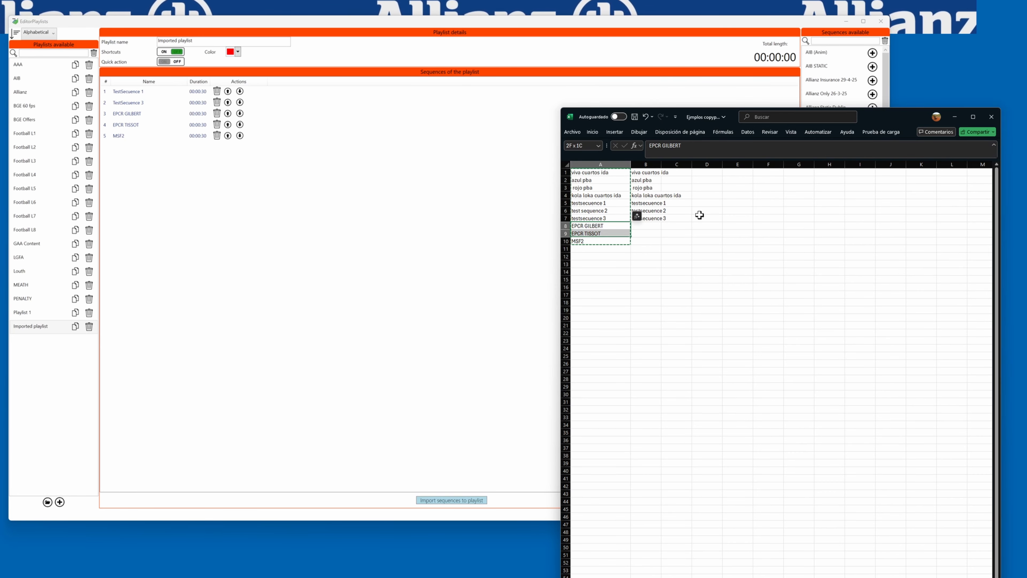
pyautogui.press('Down')
pyautogui.press('Down')
pyautogui.press('Down')
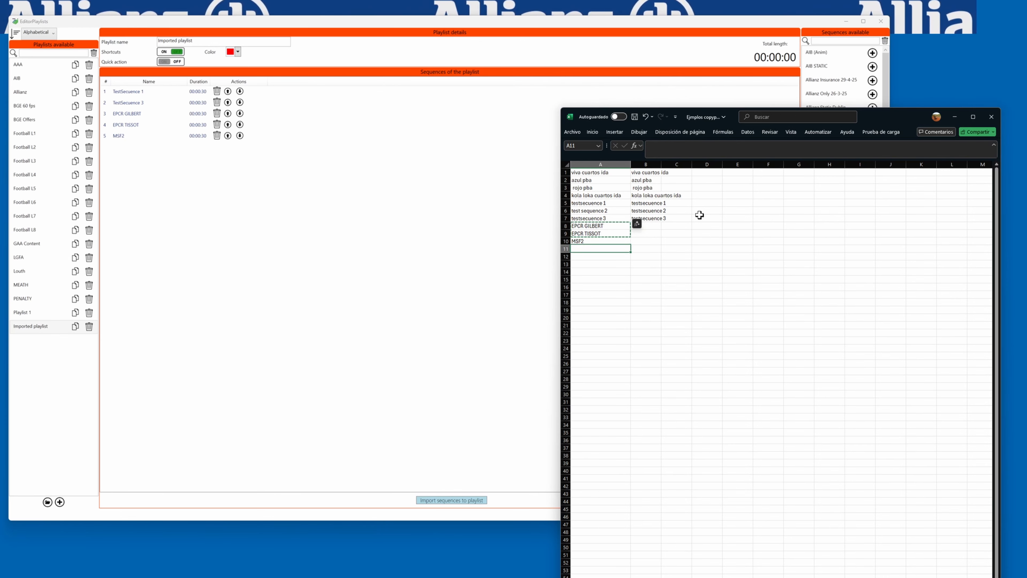
pyautogui.hotkey('ctrl', 'v')
# Copy the full list of names in cells A1 to A12
pyautogui.press('Up')
pyautogui.press('Up')
pyautogui.press('Up')
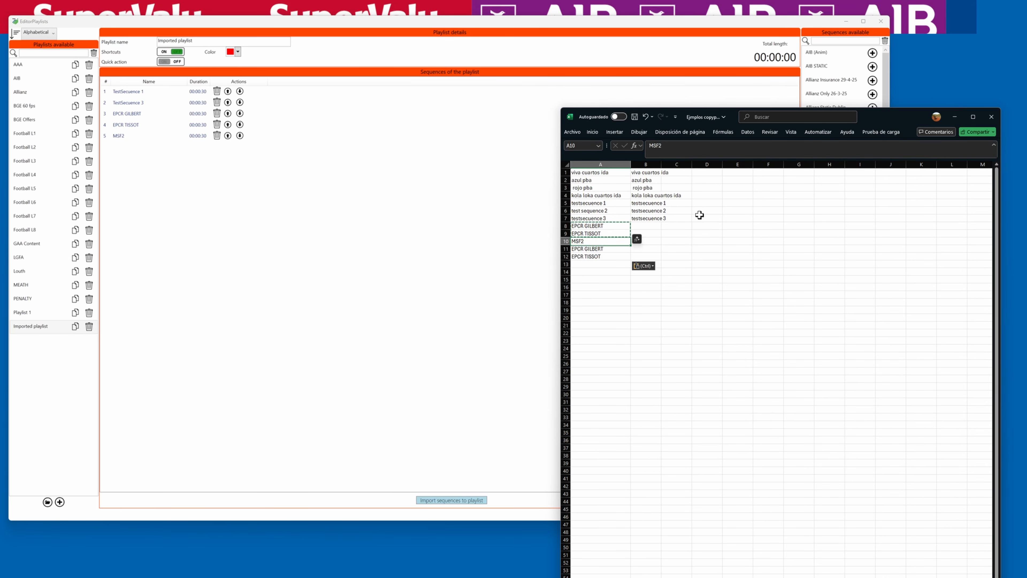
pyautogui.press('Up')
pyautogui.press('Up')
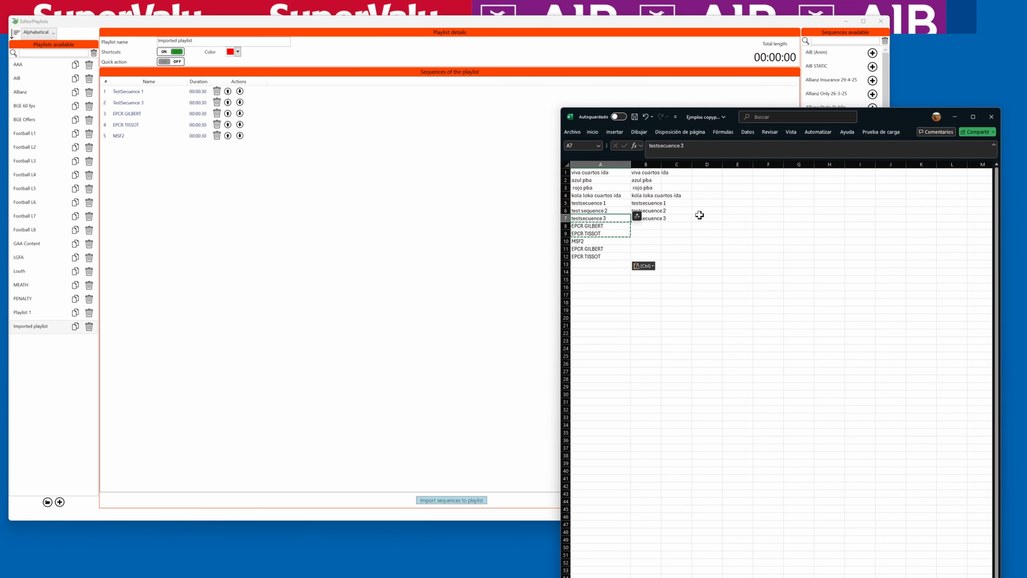
pyautogui.press('Up')
pyautogui.press('Up')
pyautogui.press('Up')
pyautogui.press('Up')
pyautogui.press('Up')
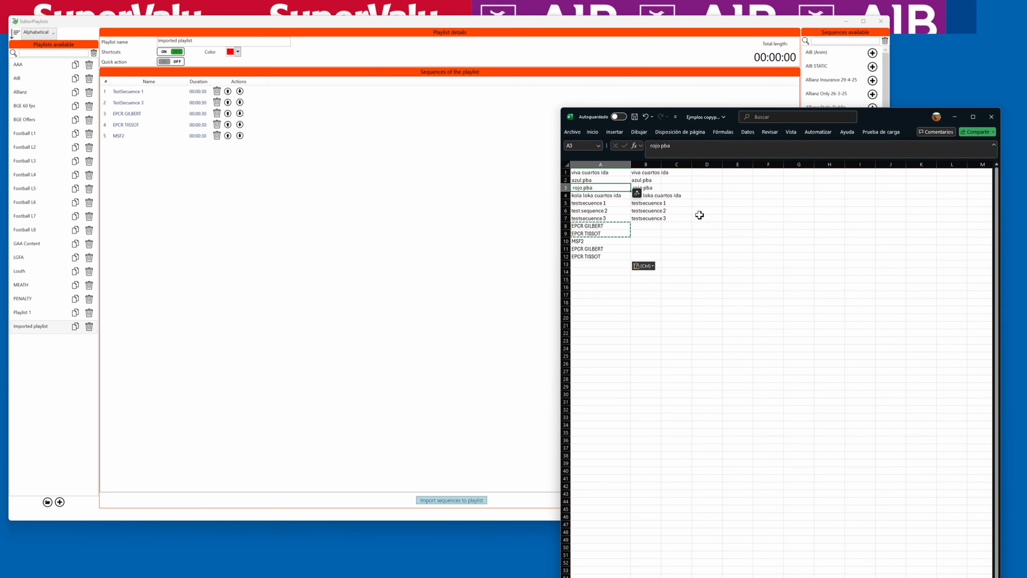
pyautogui.hotkey('ctrl', 'shift', 'Down')
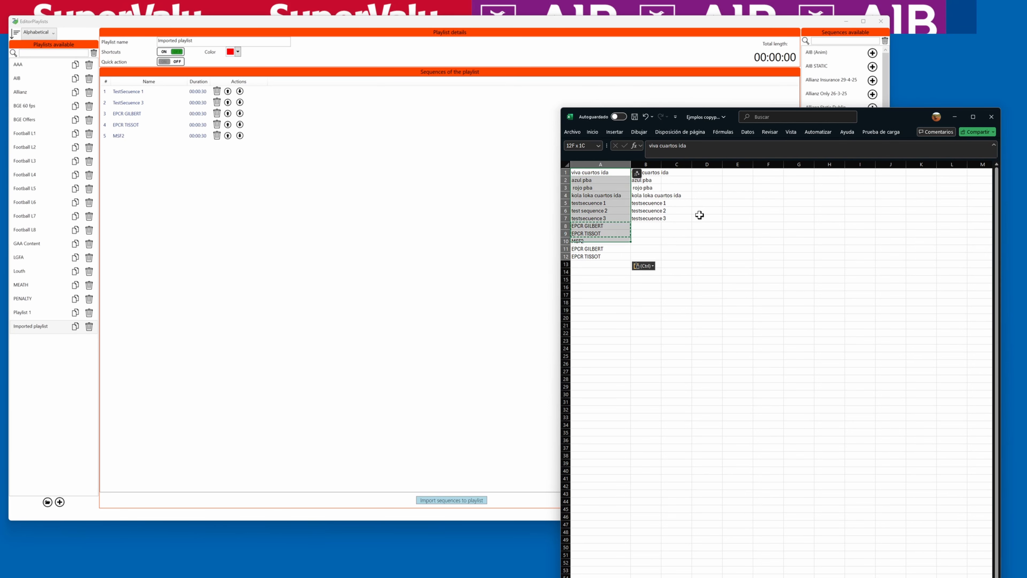
pyautogui.hotkey('ctrl', 'c')
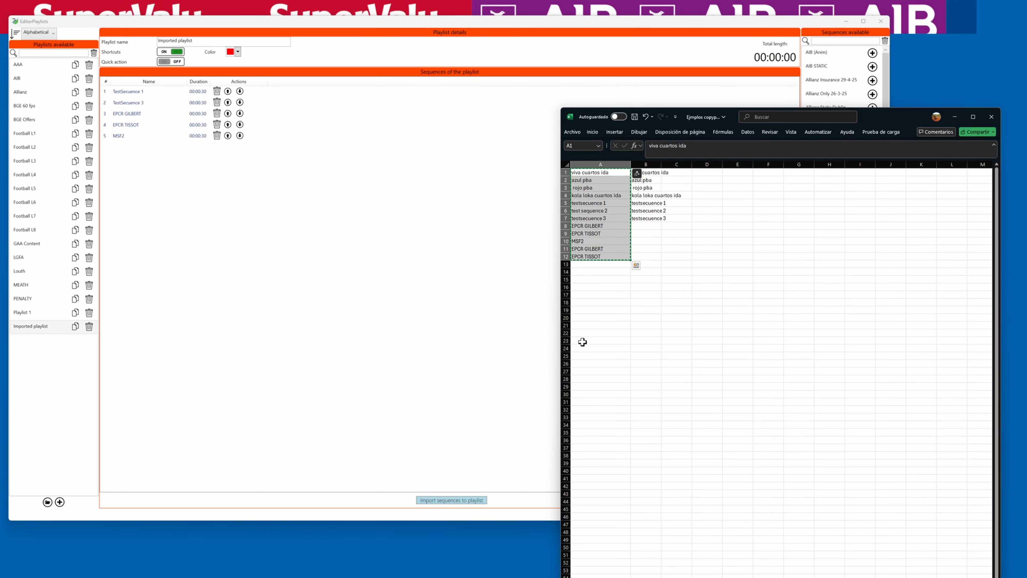
# Reopen the sequence importer and paste the copied names
pyautogui.click(407, 426)
pyautogui.click(457, 496)
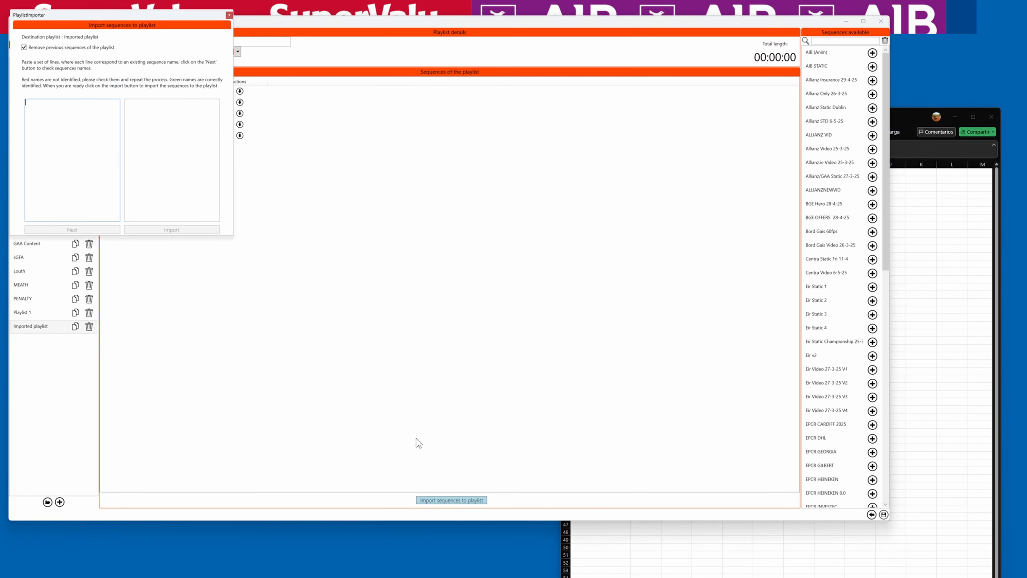
pyautogui.hotkey('ctrl', 'v')
# Check the pasted names and delete the four unidentified lines at the top of the list
pyautogui.click(98, 229)
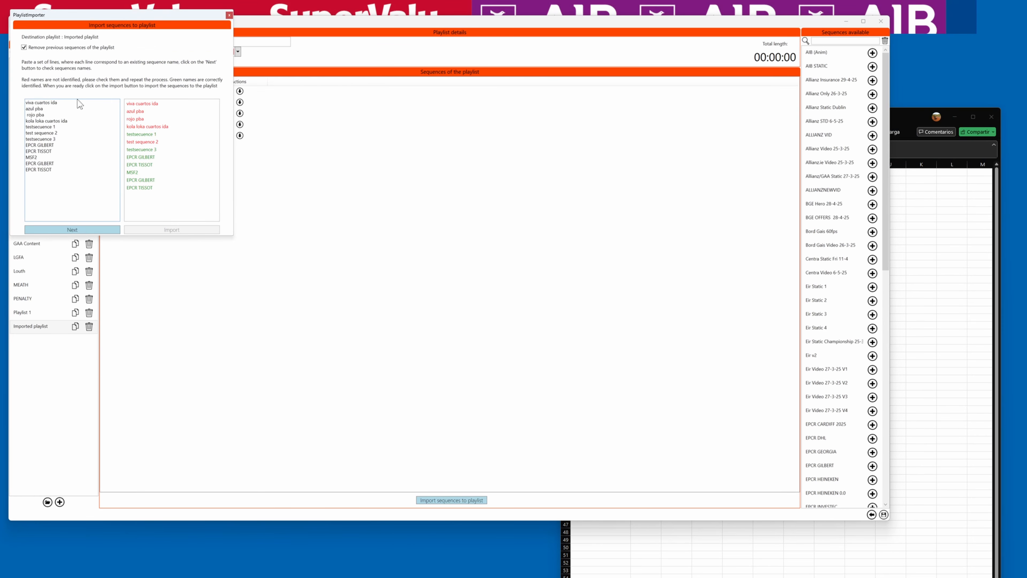
pyautogui.hotkey('shift', 'End')
pyautogui.hotkey('shift', 'Down')
pyautogui.hotkey('shift', 'Down')
pyautogui.hotkey('shift', 'Down')
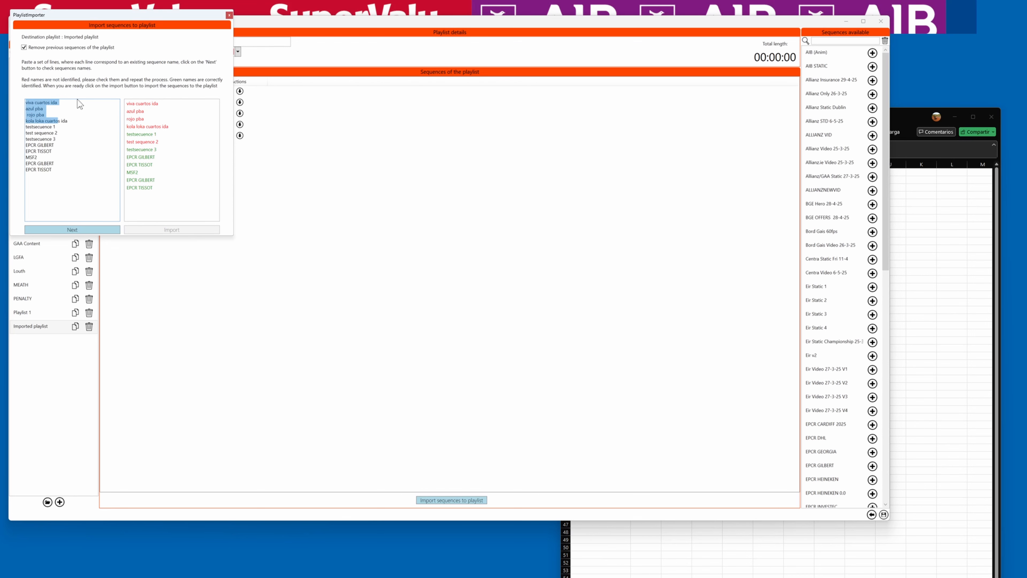
pyautogui.press('Delete')
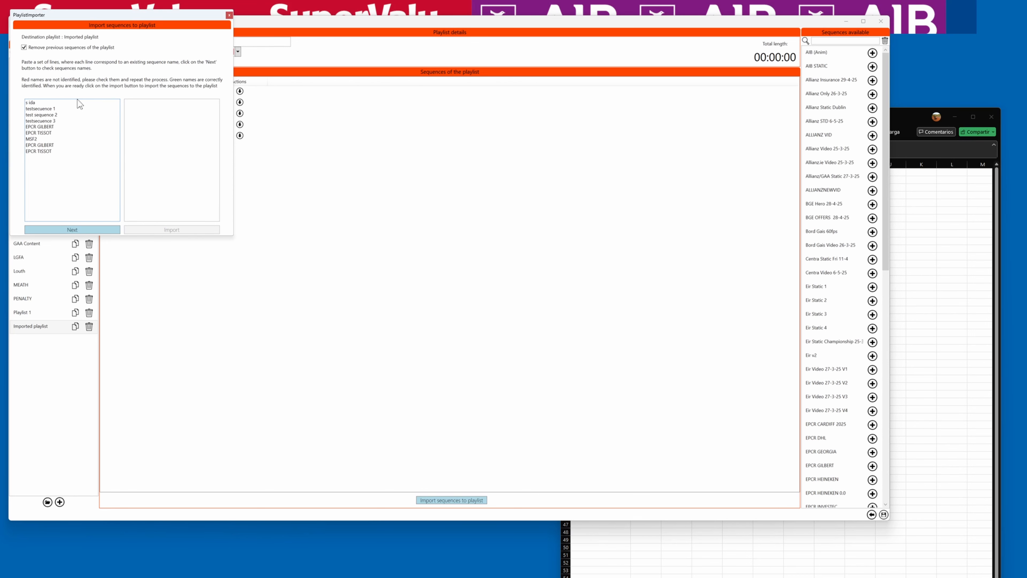
pyautogui.hotkey('shift', 'Down')
pyautogui.press('Delete')
# Recheck the names, delete the unidentified "test sequence 2" line, and check the list again
pyautogui.click(80, 228)
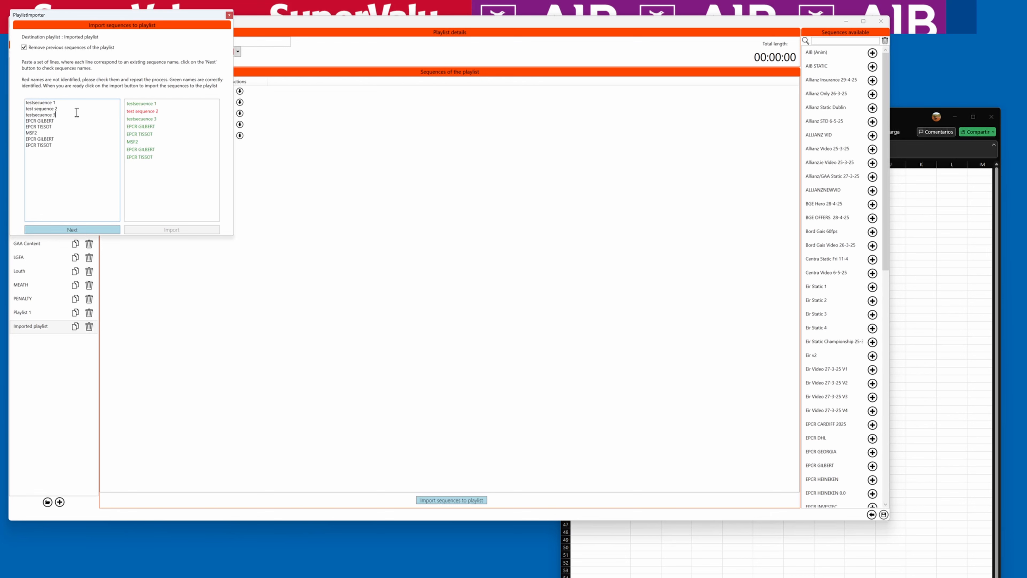
pyautogui.hotkey('shift', 'Down')
pyautogui.press('Delete')
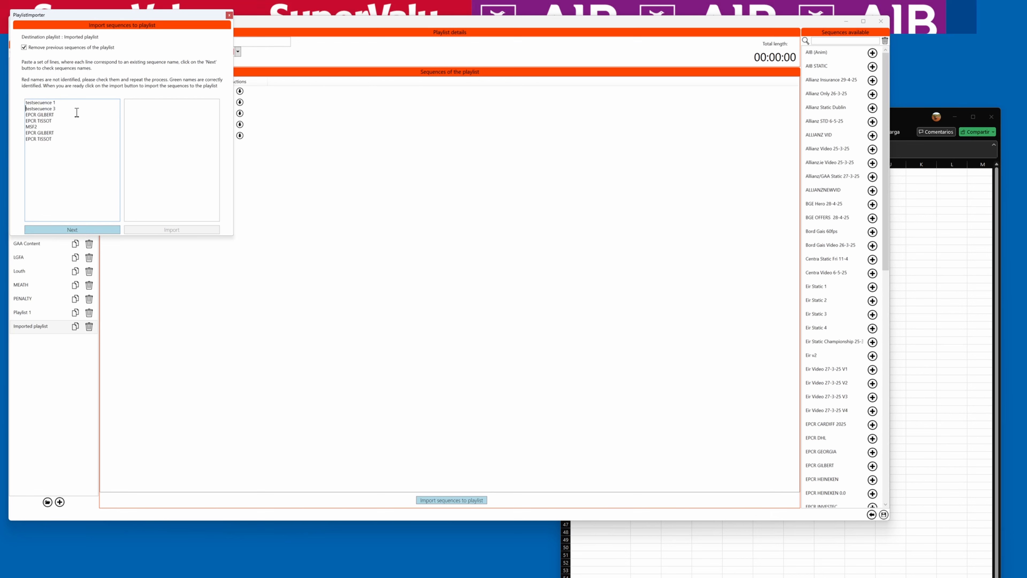
pyautogui.click(81, 231)
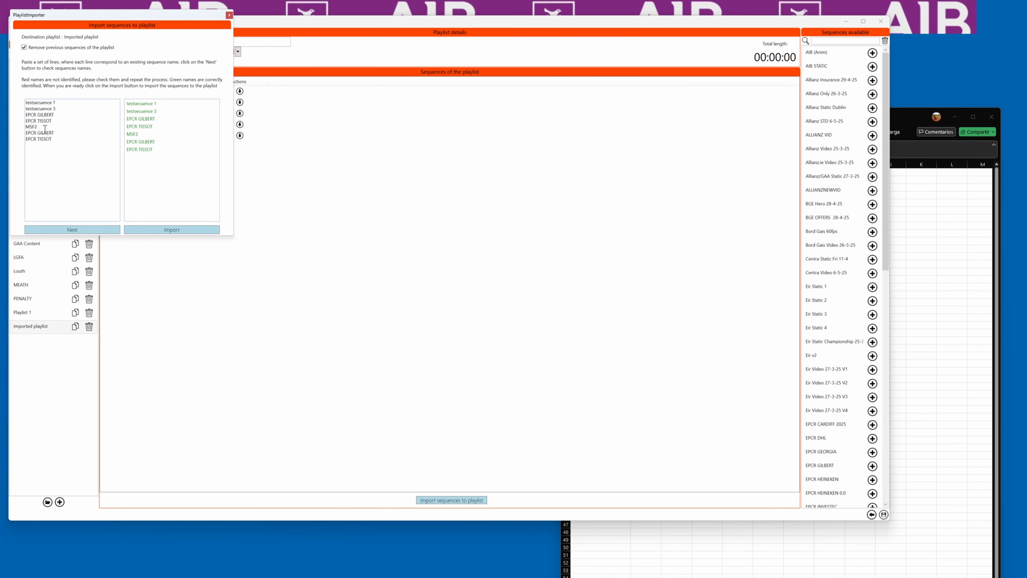
# Import the seven checked names into the playlist
pyautogui.moveTo(92, 17); pyautogui.dragTo(413, 67)
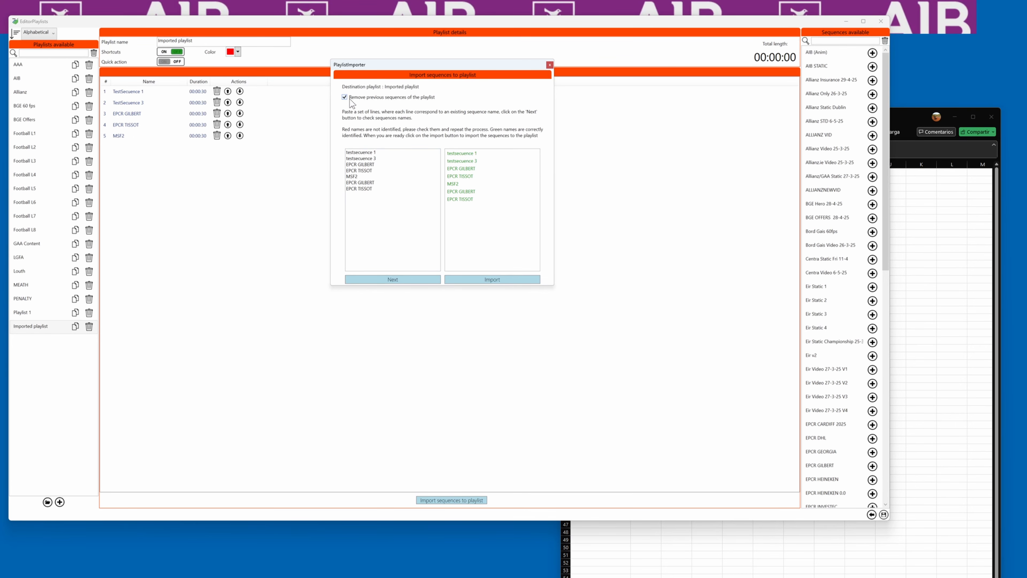
pyautogui.click(486, 280)
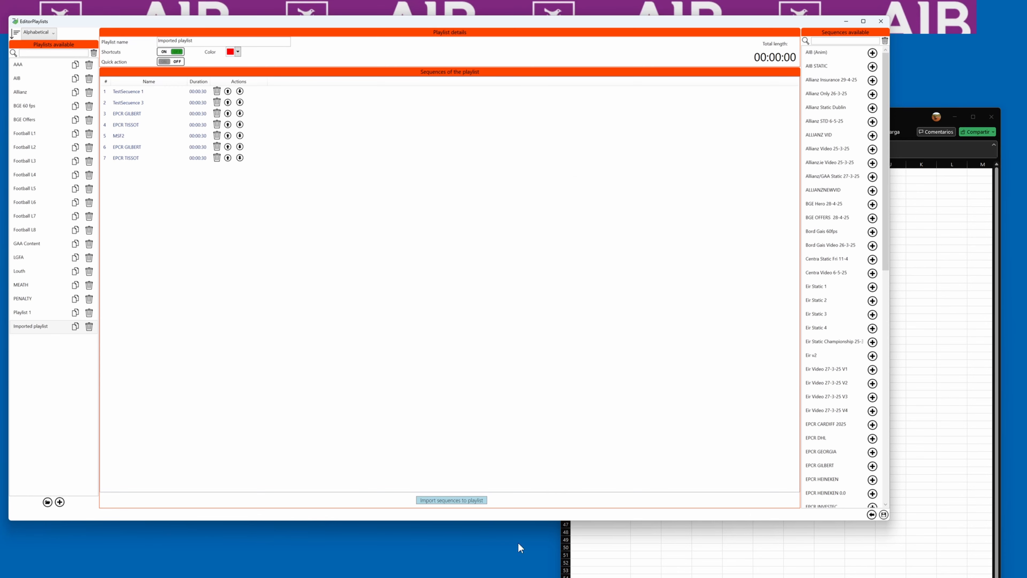
# Switch back to the Excel sheet and select cell A23
pyautogui.click(607, 550)
pyautogui.click(628, 339)
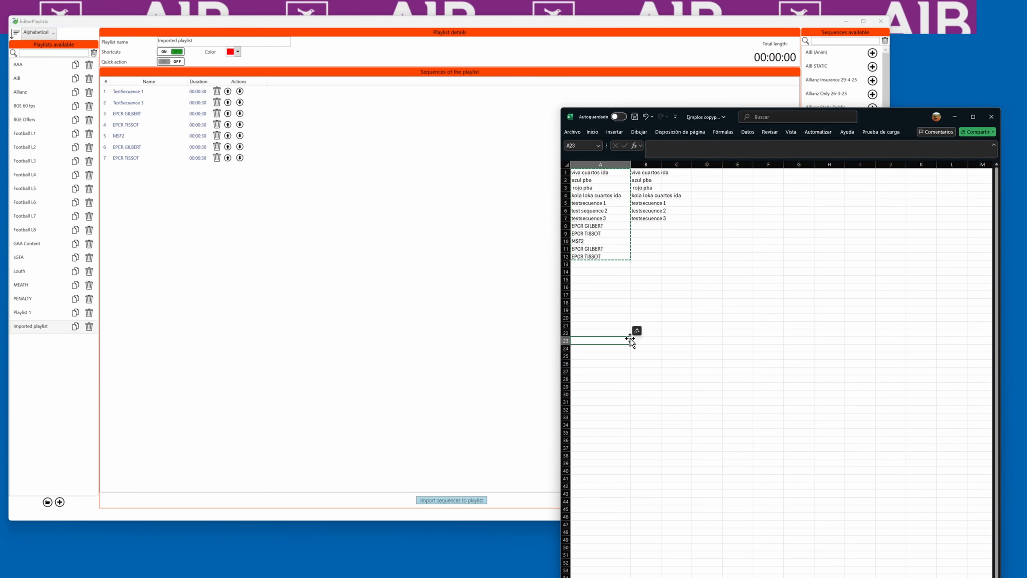